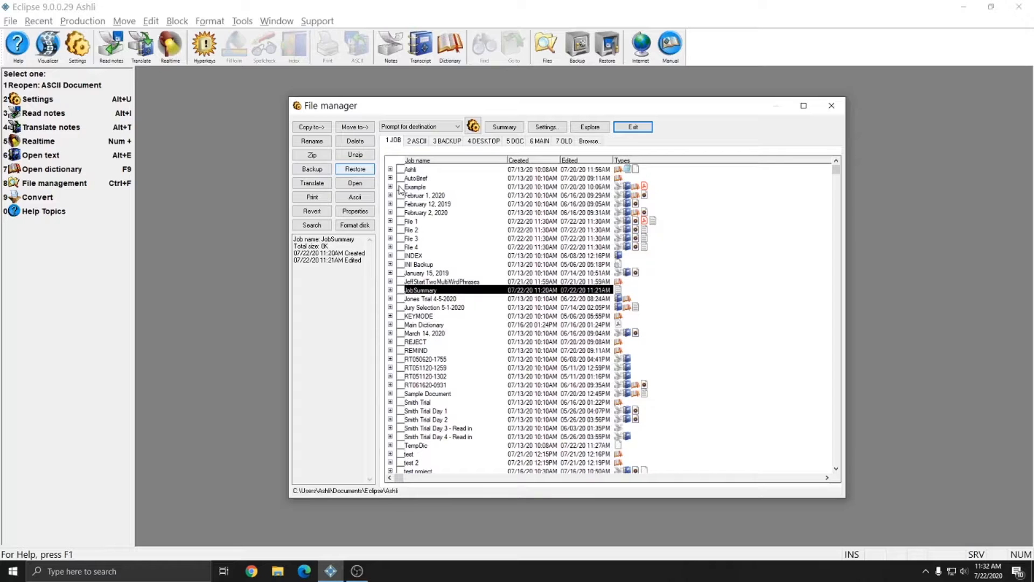
Step: Clear the file types excluded from whole-job ZIP in the job manager options and save the settings
left_click(551, 128)
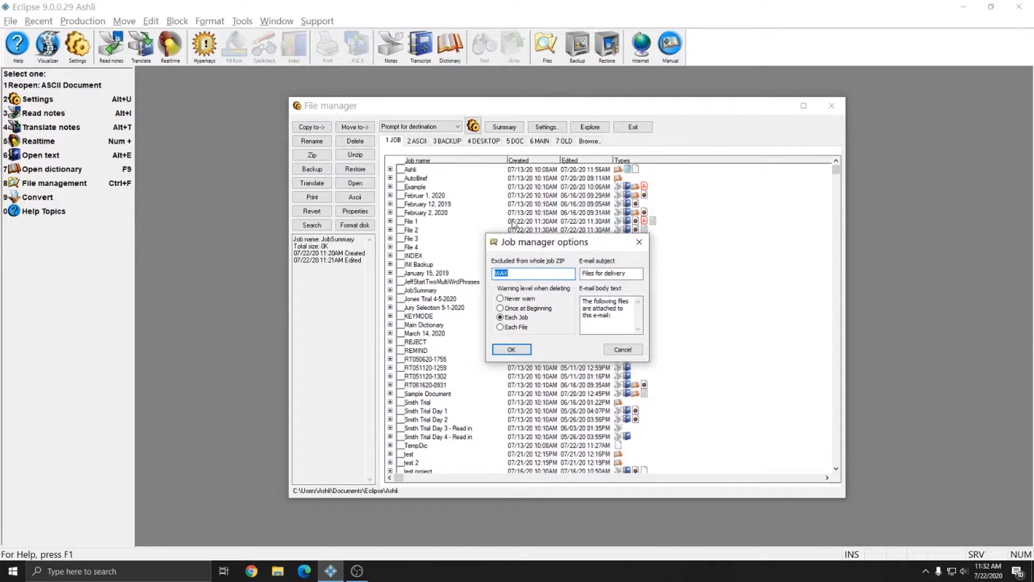
left_click(535, 273)
type(",")
double_click(545, 274)
key("BackSpace")
left_click_drag(630, 273, 604, 273)
key("Tab")
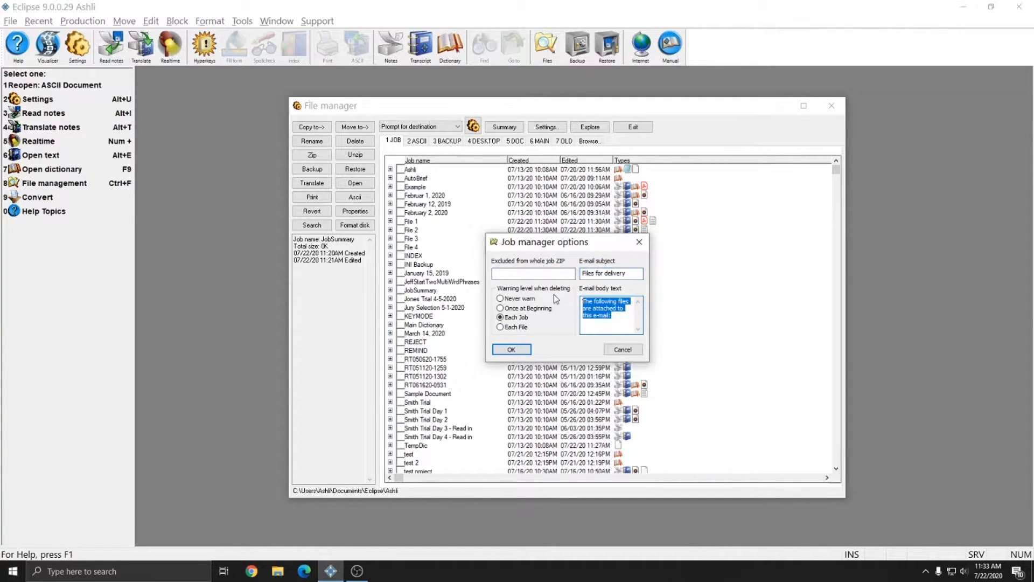
left_click(627, 319)
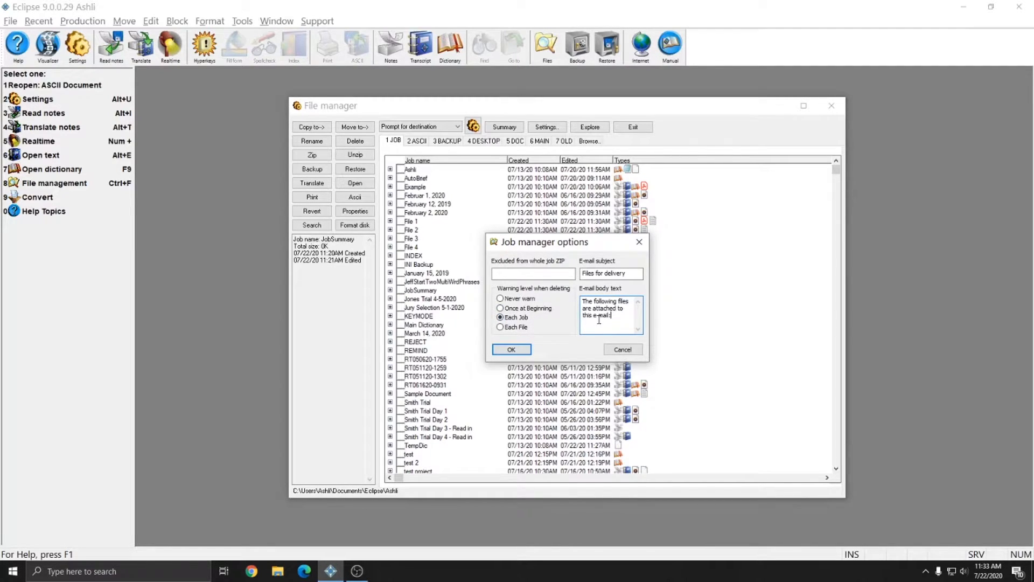
left_click(507, 275)
left_click(511, 349)
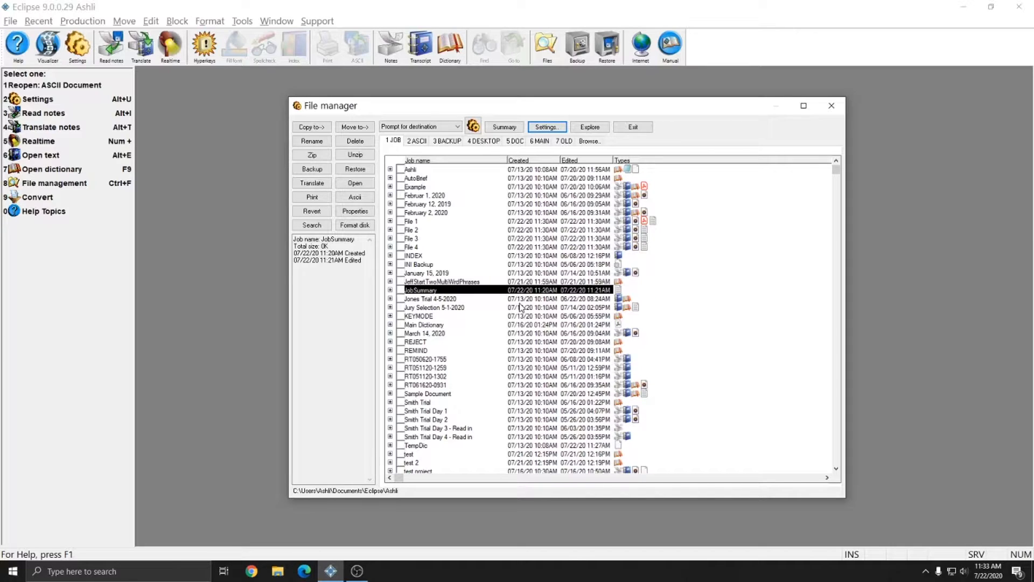
Step: Start a backup of the jobs File 1 and File 2, agreeing to zip their audio files
left_click(400, 221)
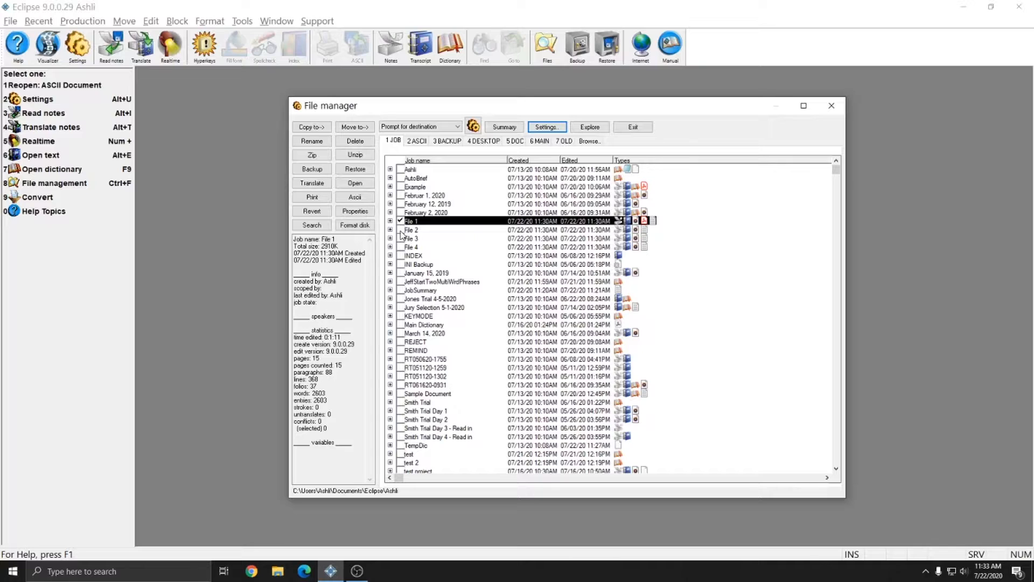
left_click(401, 230)
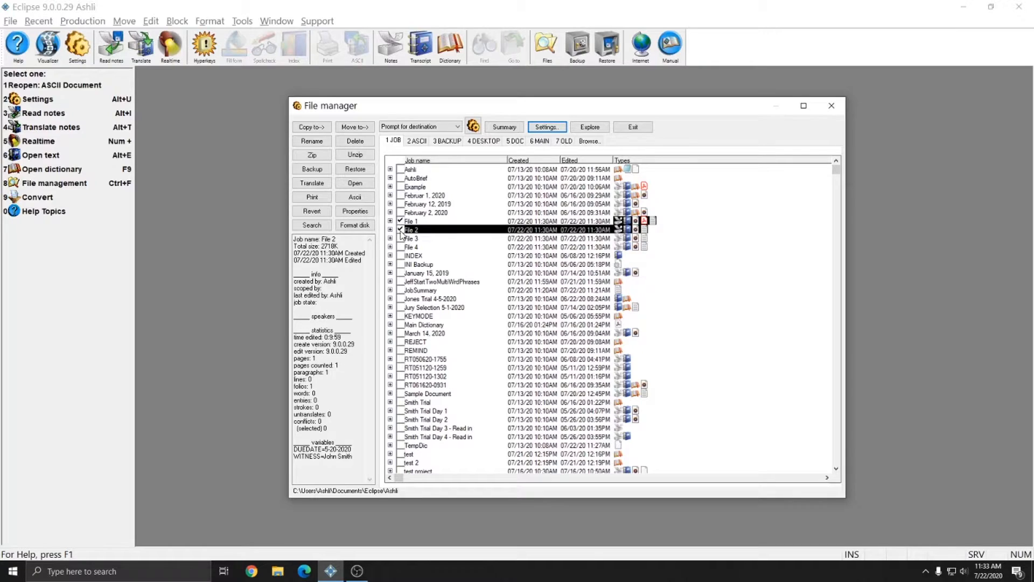
left_click(311, 171)
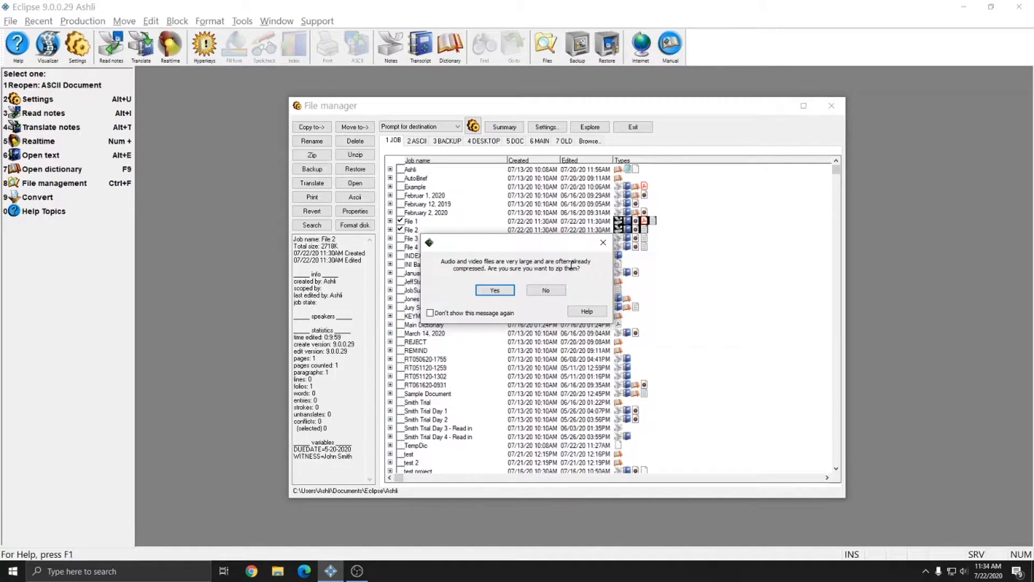
left_click(494, 290)
left_click(430, 313)
left_click(496, 291)
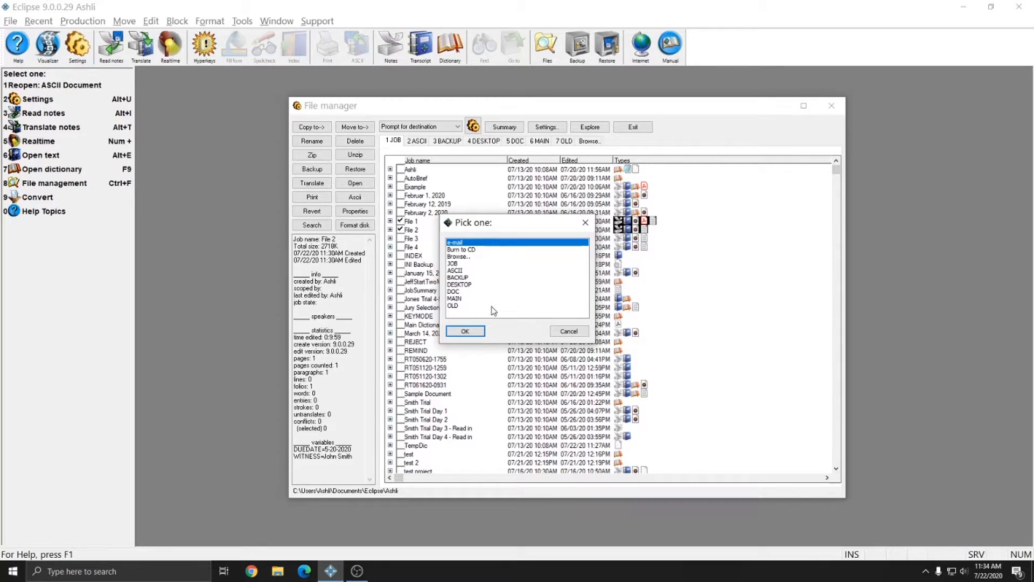
Step: Browse to USB Drive (E:) as the backup destination and complete the backup
left_click(481, 251)
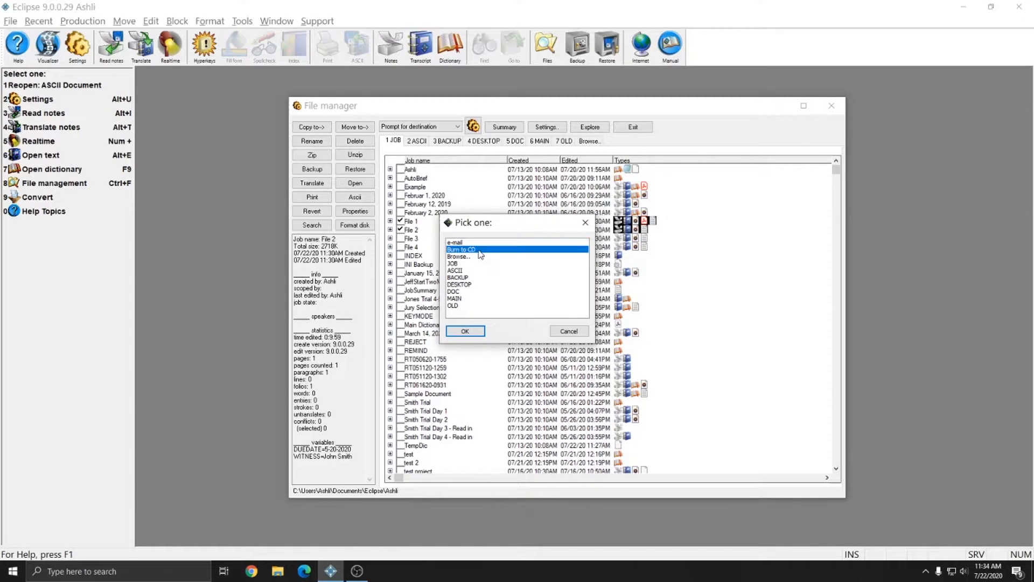
left_click(475, 257)
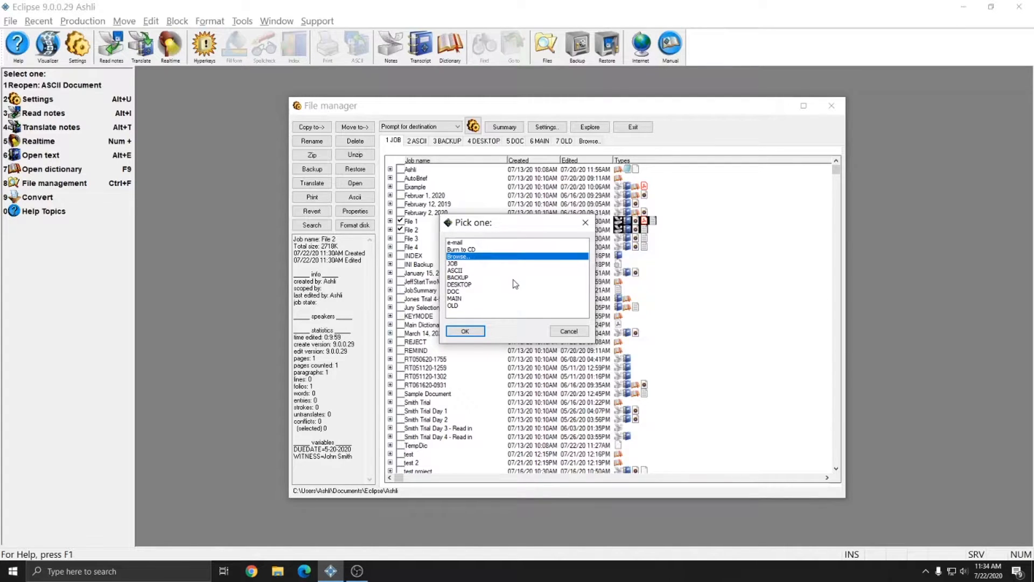
left_click(476, 265)
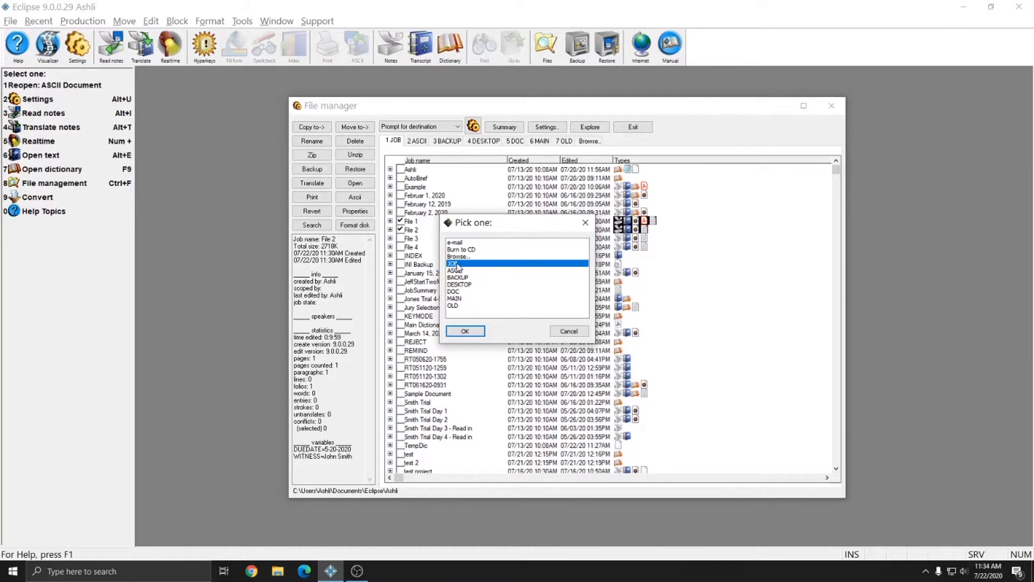
left_click_drag(456, 270, 457, 298)
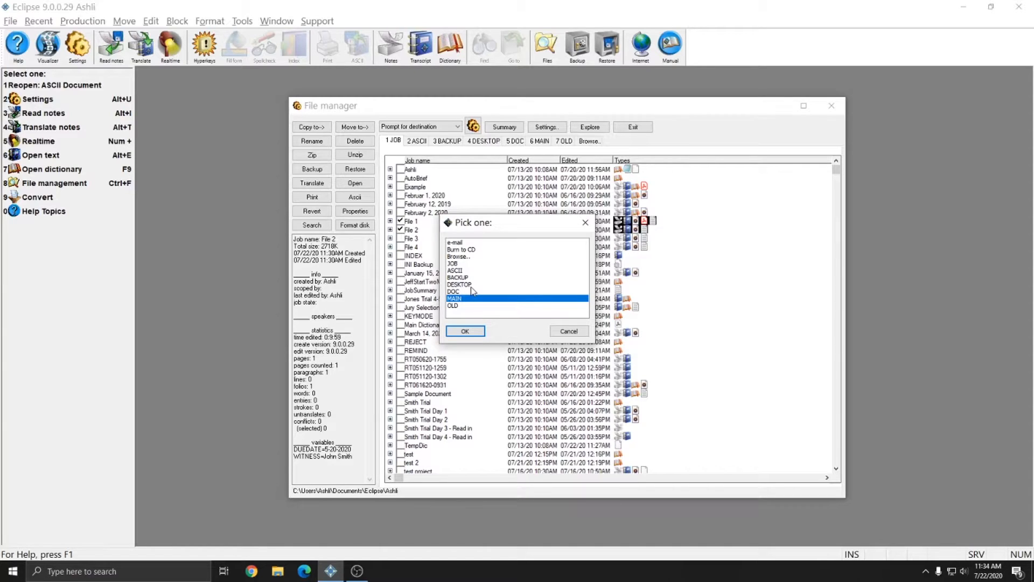
left_click(462, 257)
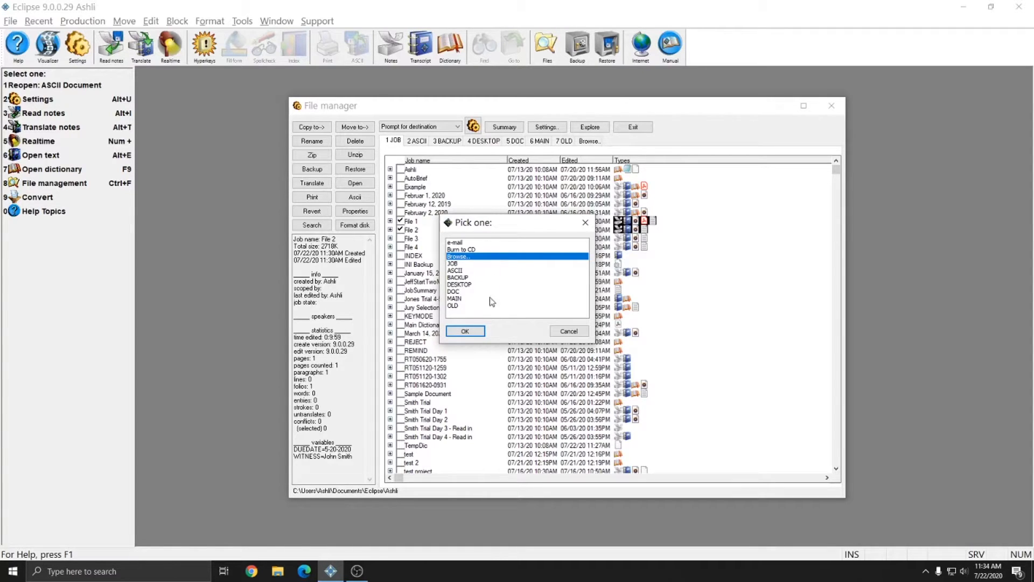
left_click(461, 331)
scroll(498, 347, "down", 6)
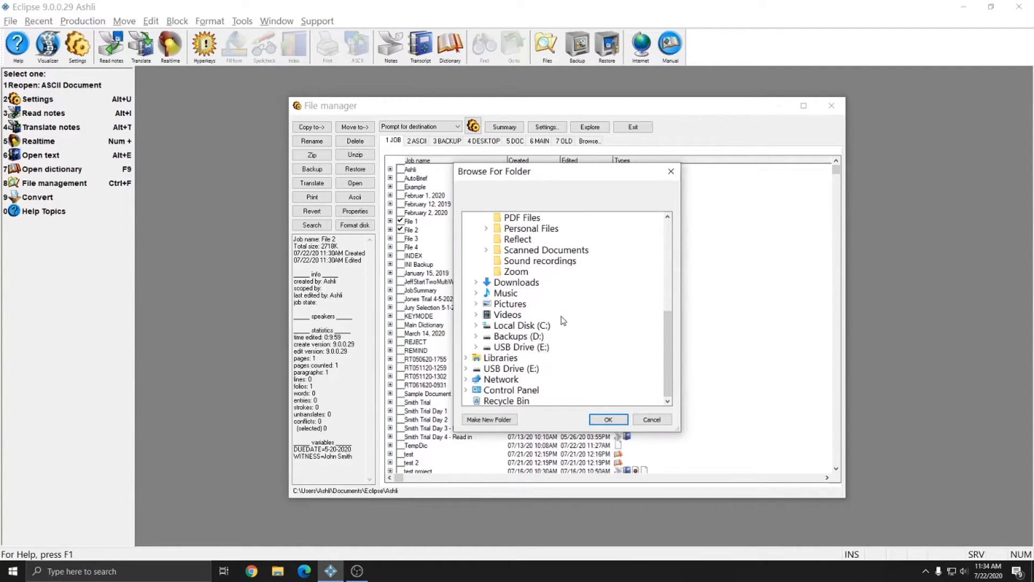
left_click(498, 347)
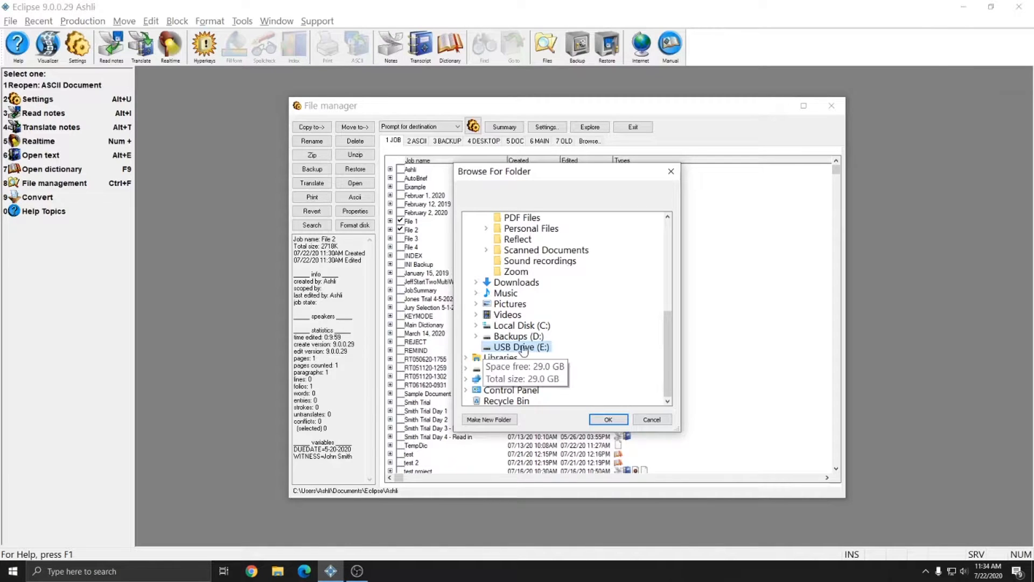
left_click(607, 420)
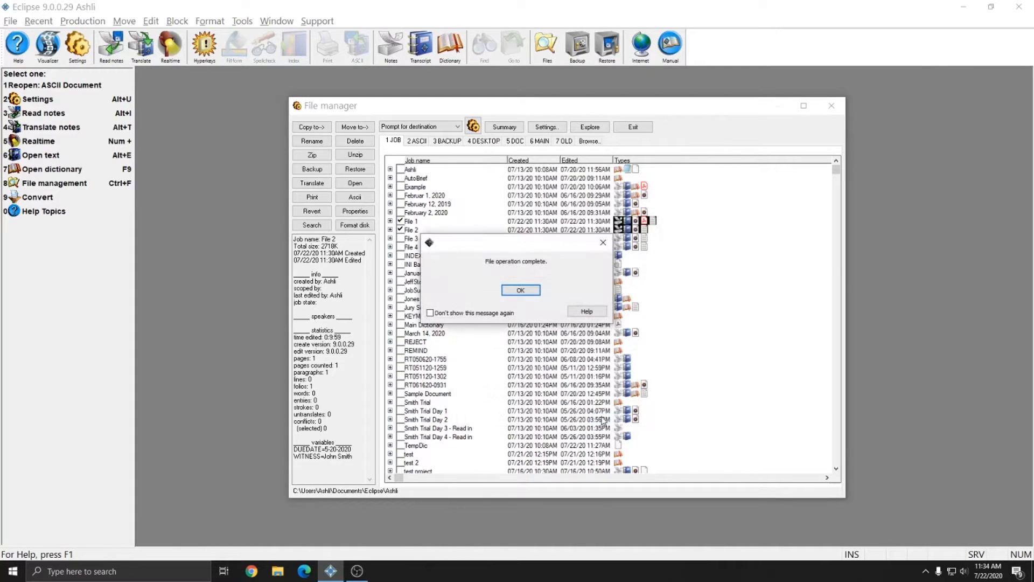
left_click(520, 293)
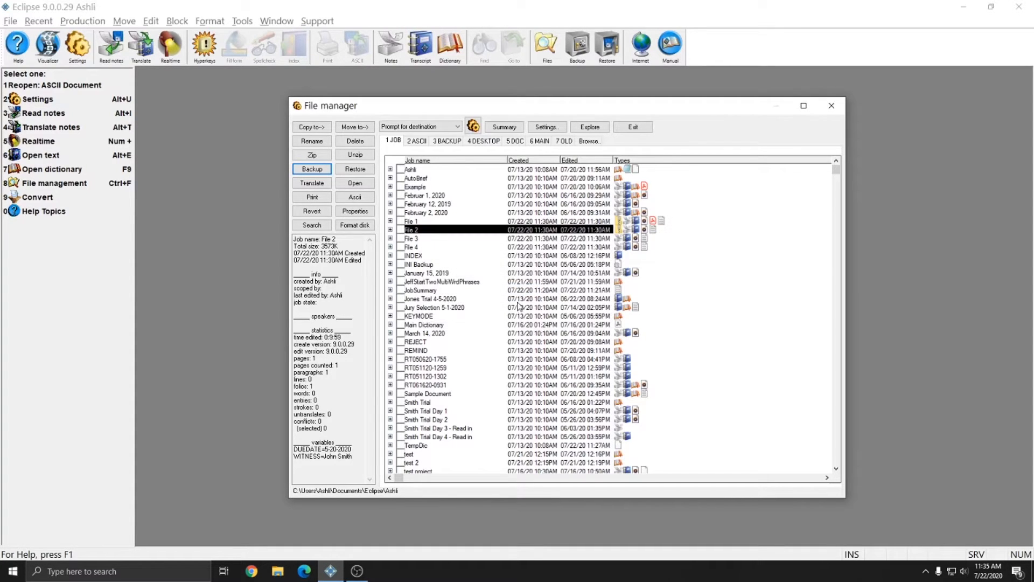
left_click(620, 230)
left_click(620, 222)
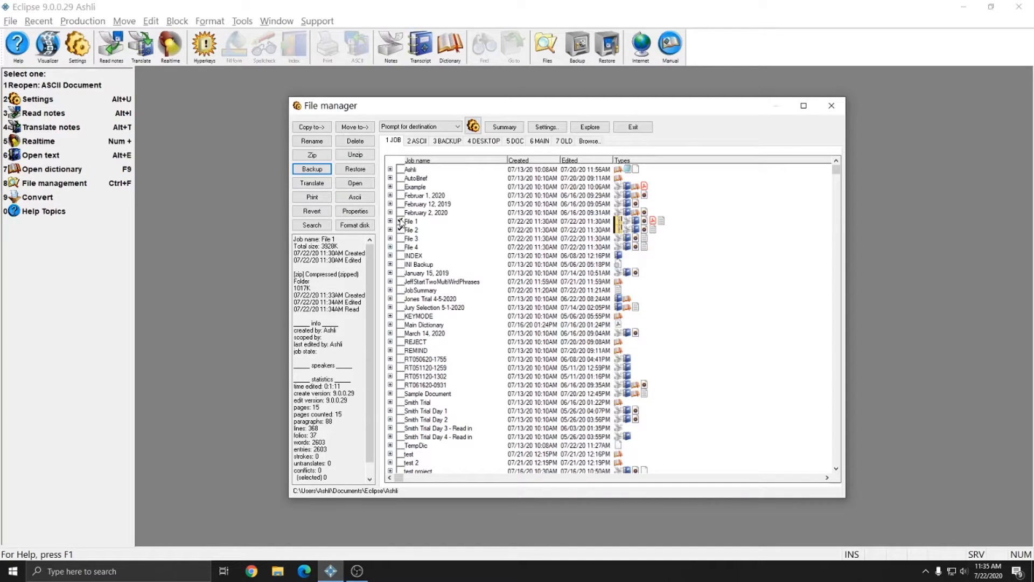
left_click(401, 230)
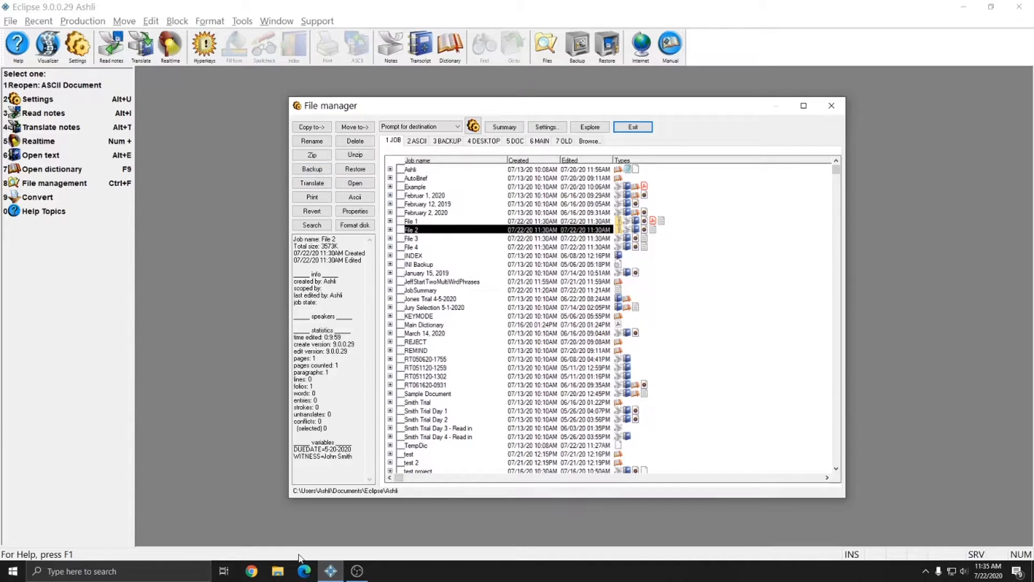
Step: Switch to File Explorer, open USB Drive (E:) and extract File 1.zip to the folder E:\File 1
left_click(277, 571)
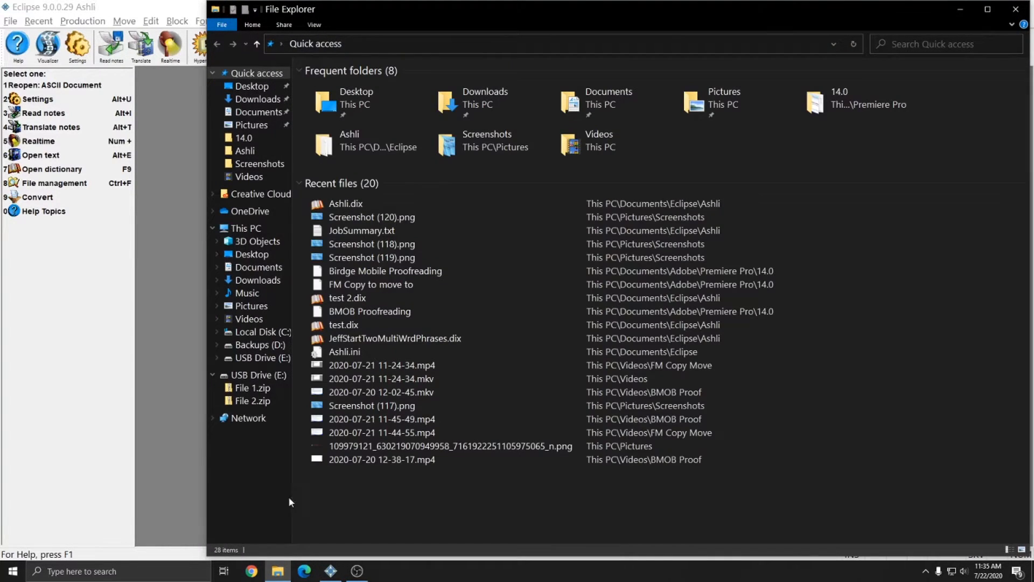
left_click(253, 374)
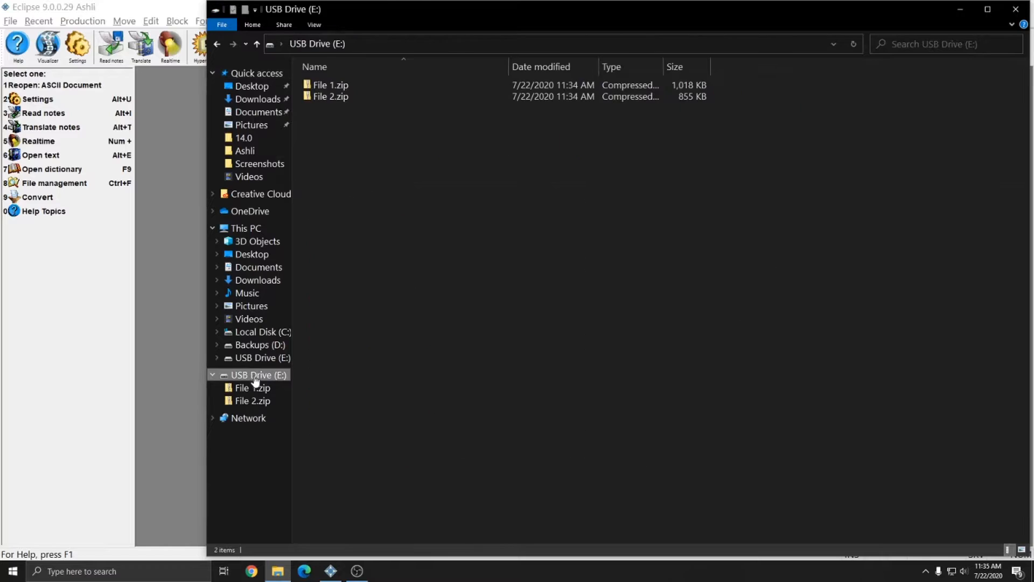
left_click_drag(376, 165, 317, 93)
left_click(374, 134)
left_click(334, 85)
right_click(334, 87)
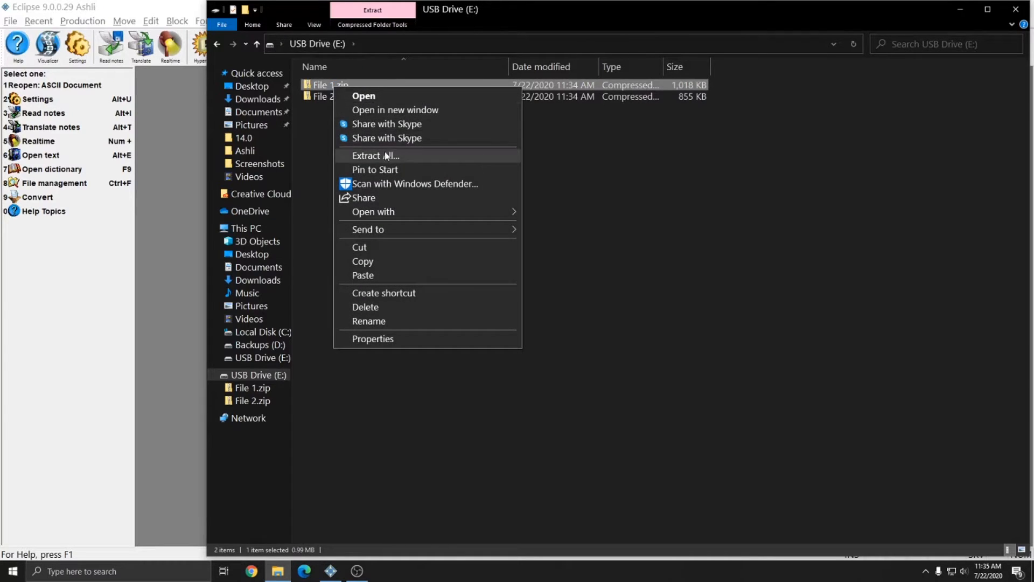
left_click(375, 155)
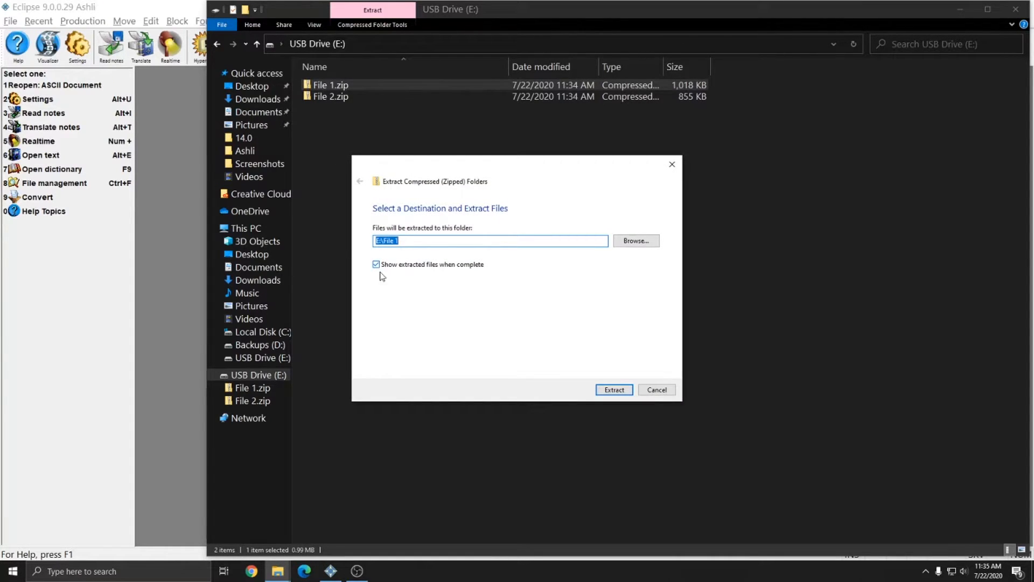
left_click(611, 390)
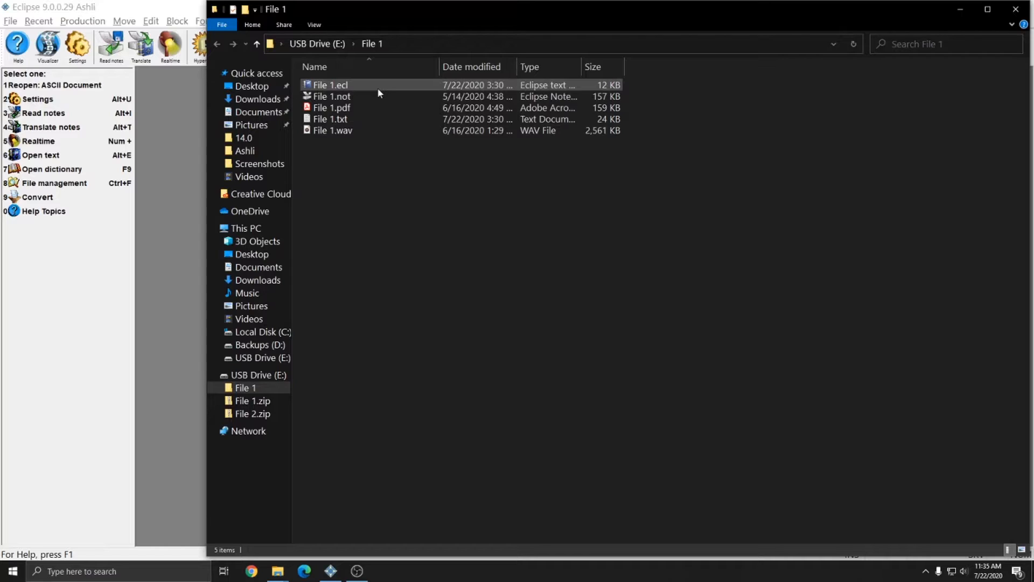
Step: Check and close the extracted File 1 folder, and extract File 2.zip into a File 2 folder on USB Drive (E:)
left_click(362, 108)
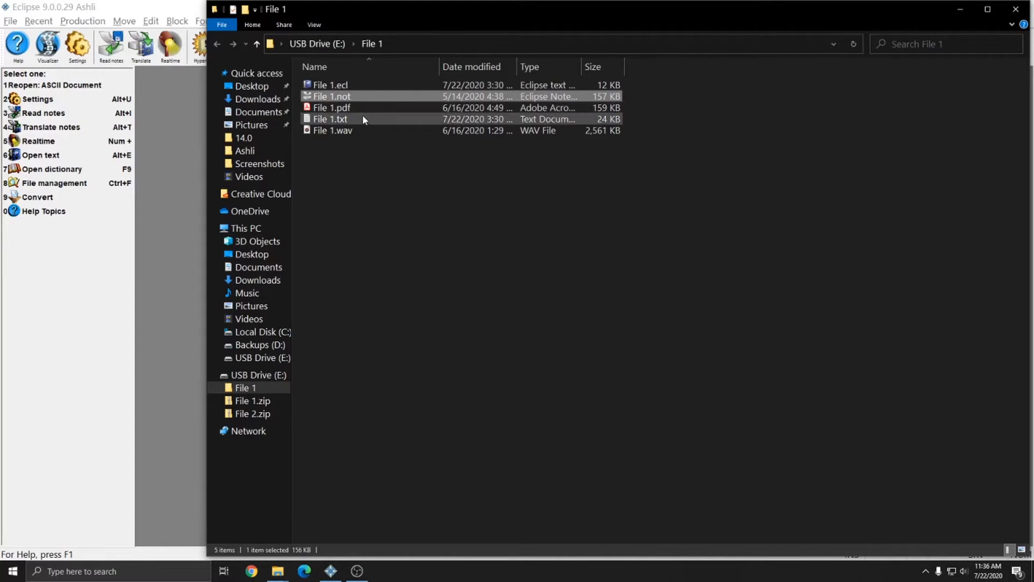
left_click(350, 119)
left_click(356, 130)
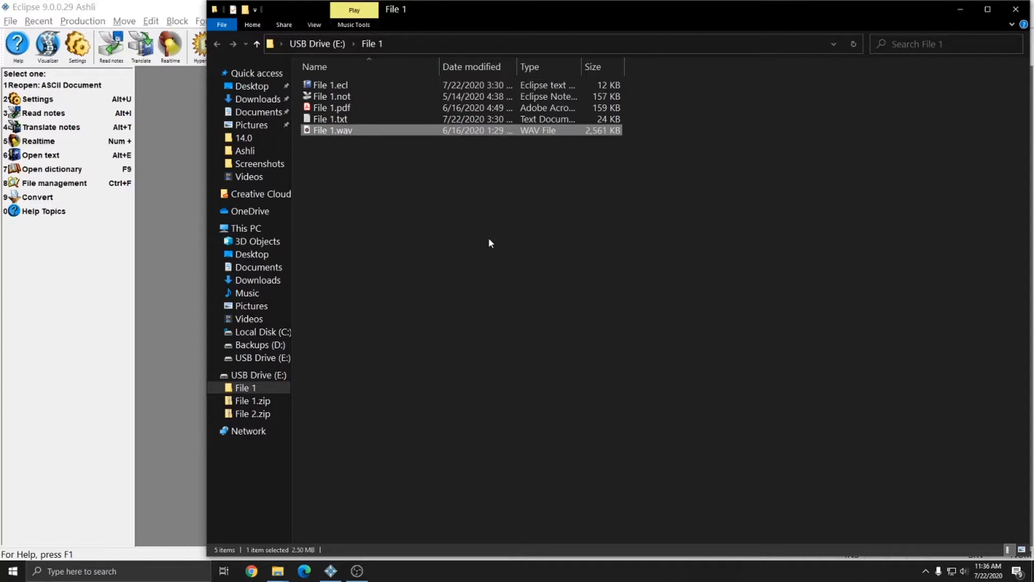
left_click(1019, 8)
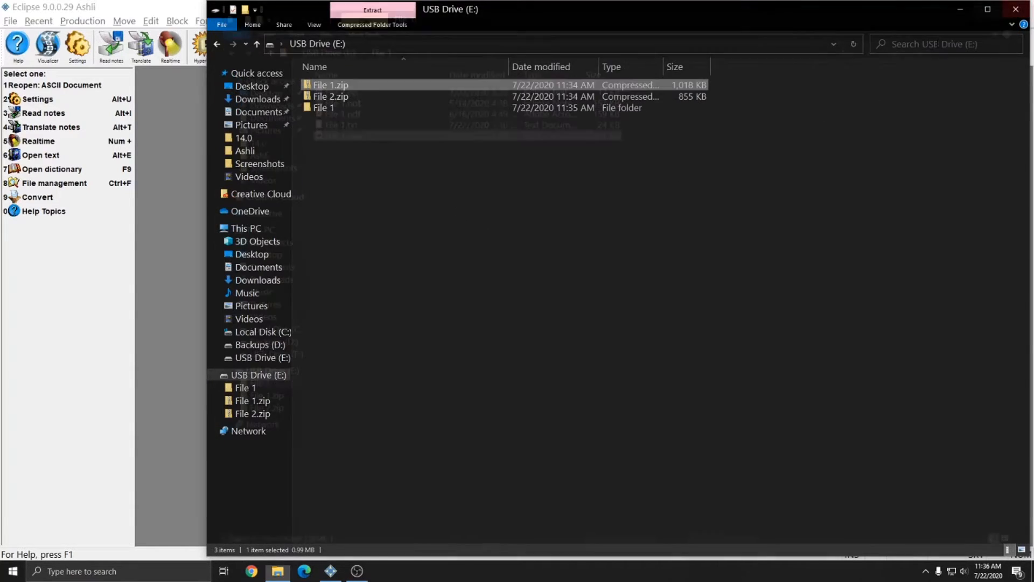
right_click(327, 97)
left_click(614, 389)
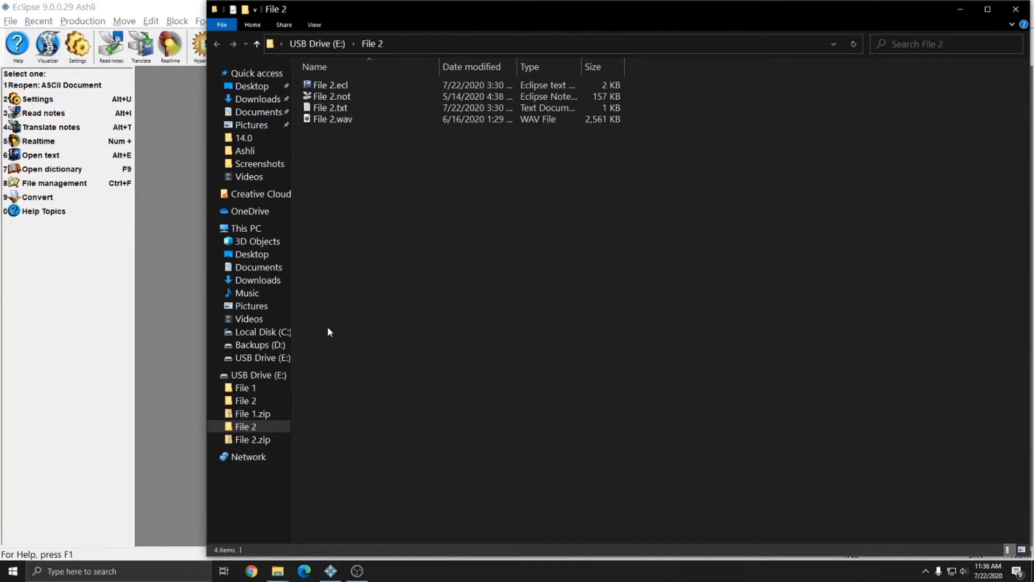
left_click(176, 352)
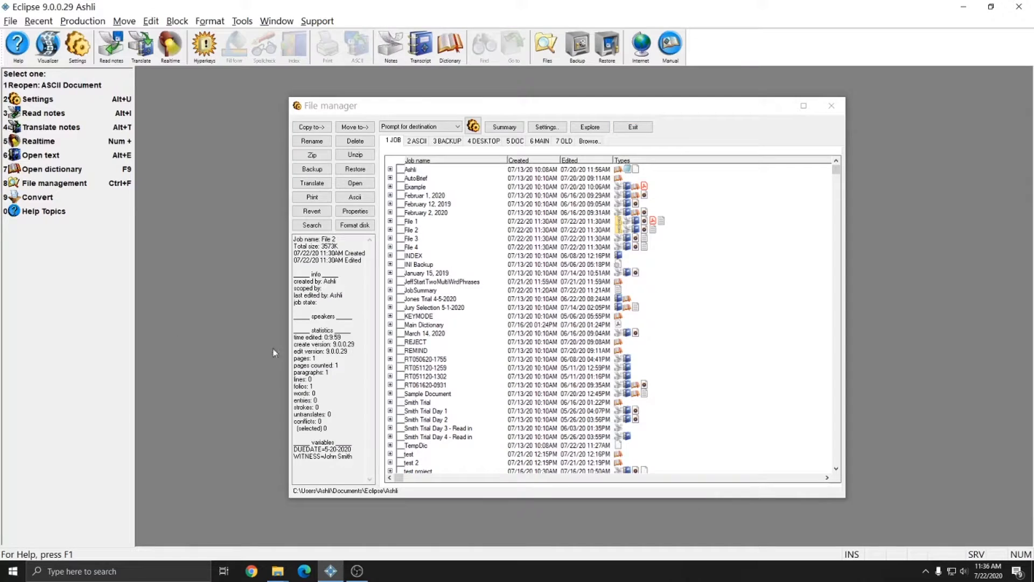
left_click(401, 222)
left_click(400, 231)
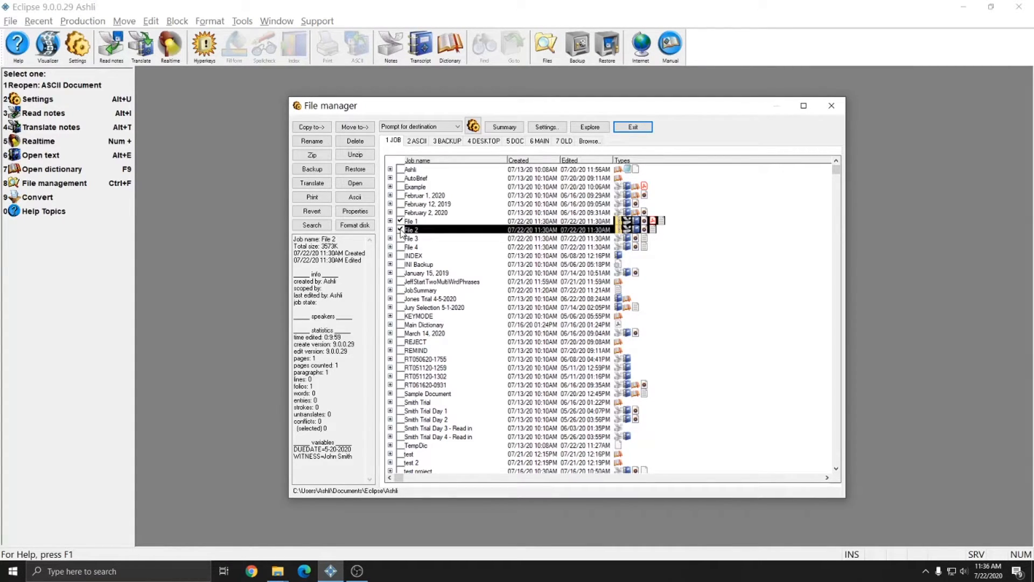
left_click(401, 230)
left_click(400, 222)
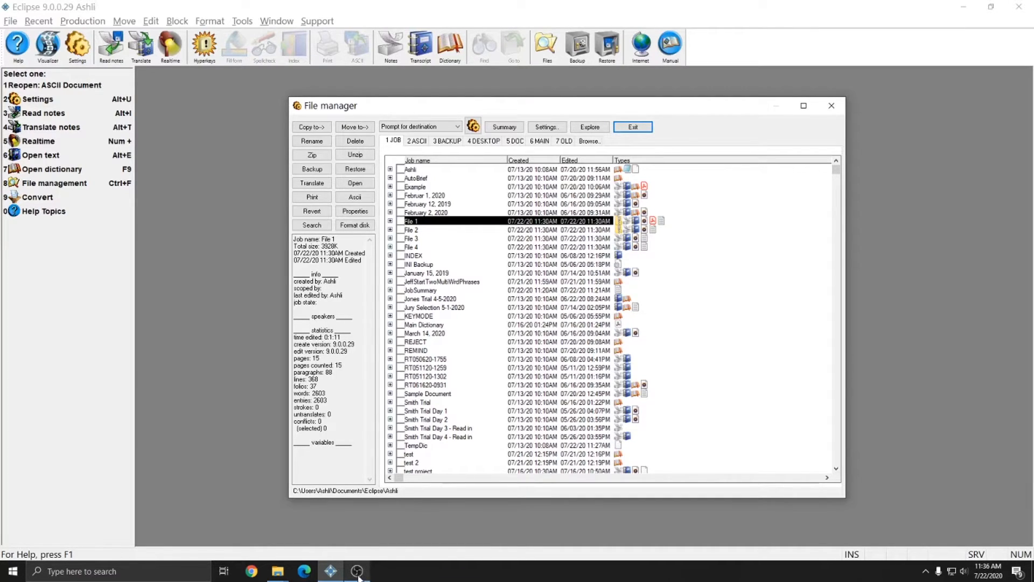
Step: Return to File Explorer and permanently delete the extracted File 1 and File 2 folders from USB Drive (E:)
mouse_move(277, 571)
left_click(311, 536)
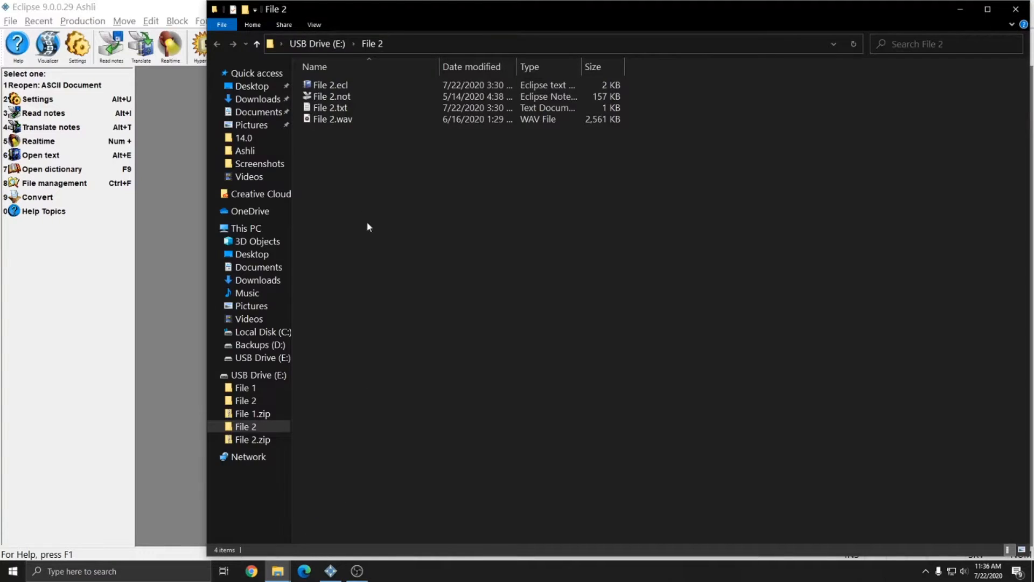
left_click(337, 44)
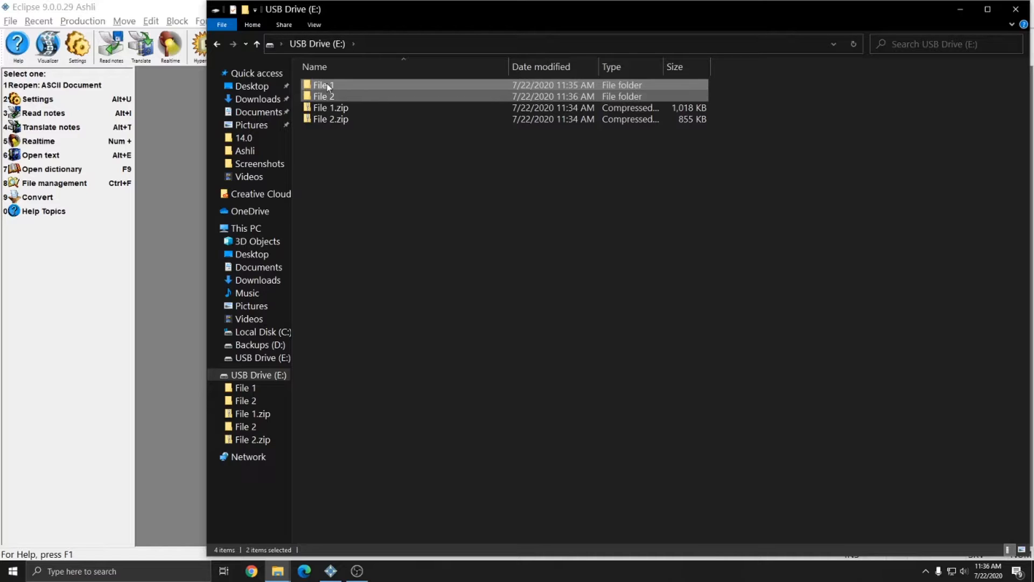
key("Delete")
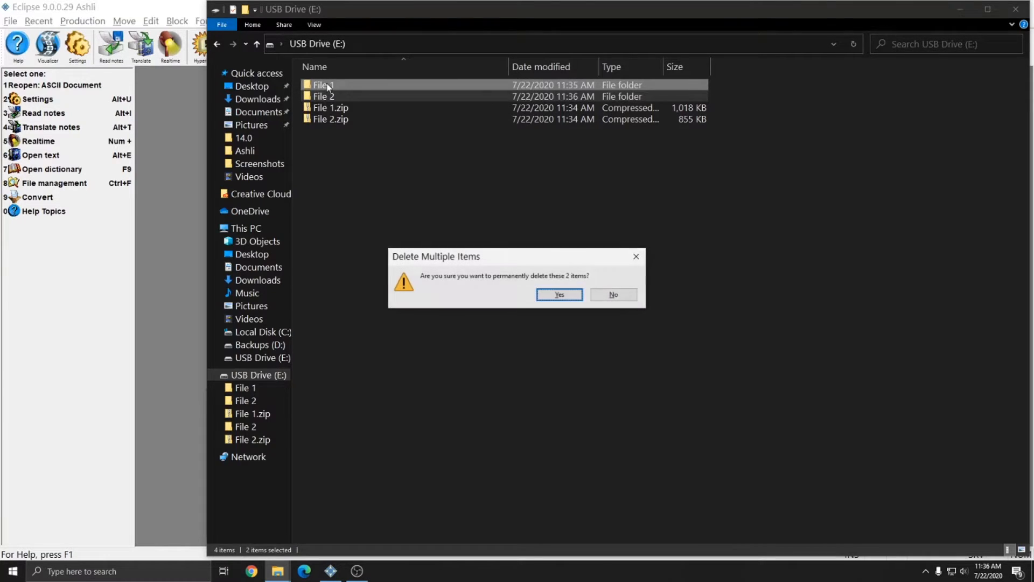
left_click(557, 296)
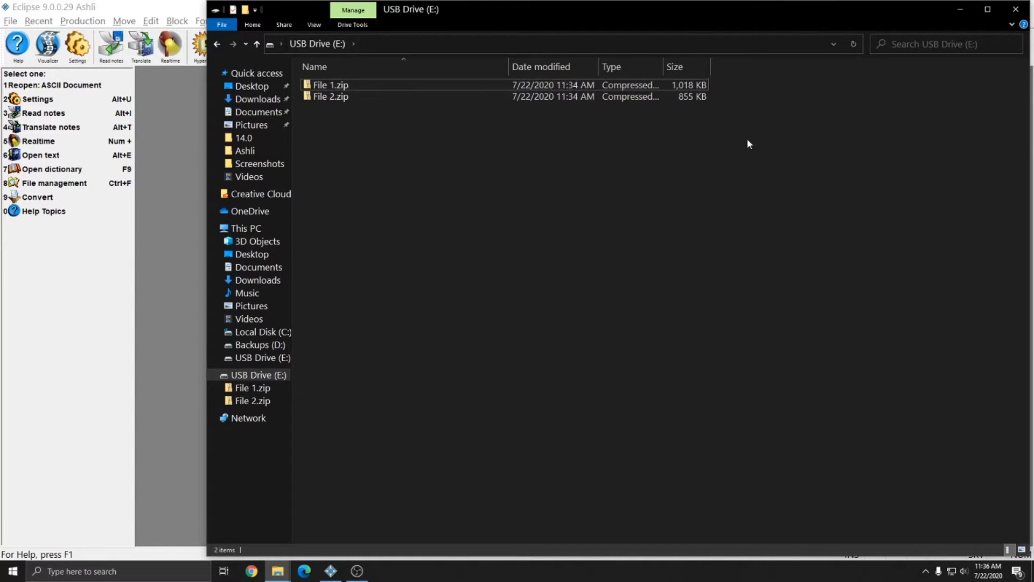
Step: Close File Explorer and delete the File 1 and File 2 jobs to the recycle bin in the Eclipse file manager
left_click(1006, 13)
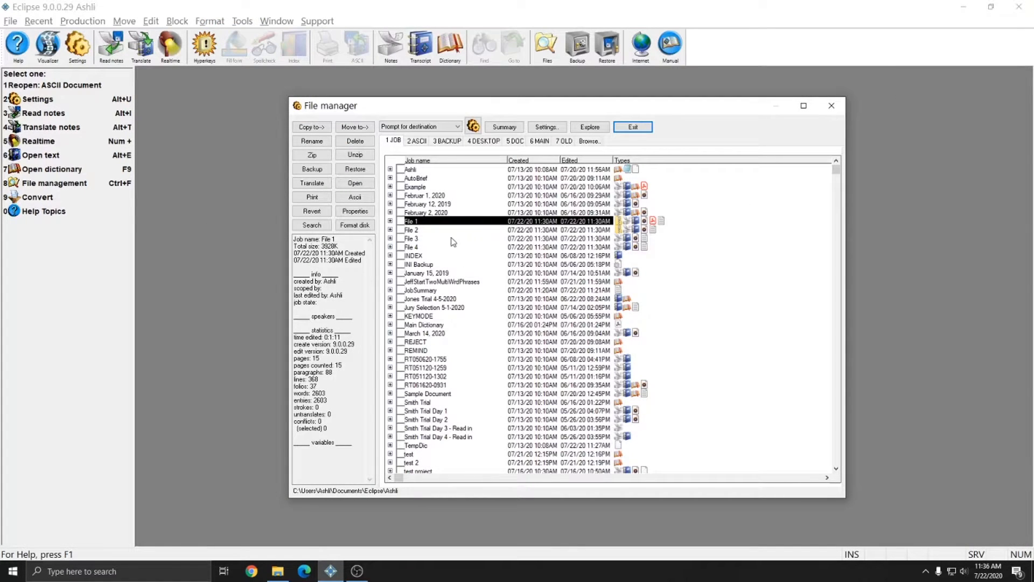
left_click(400, 221)
left_click(400, 229)
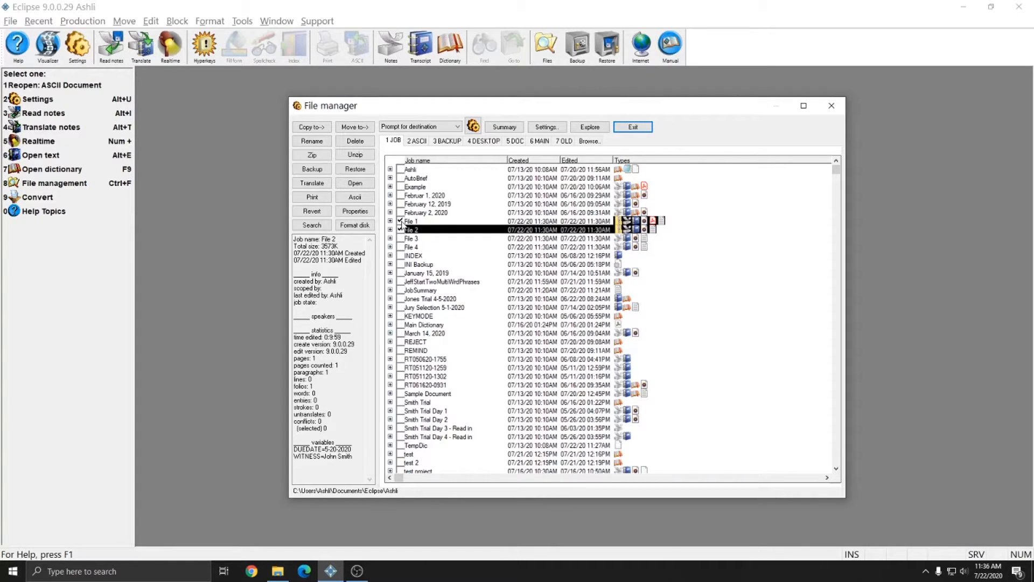
left_click(356, 141)
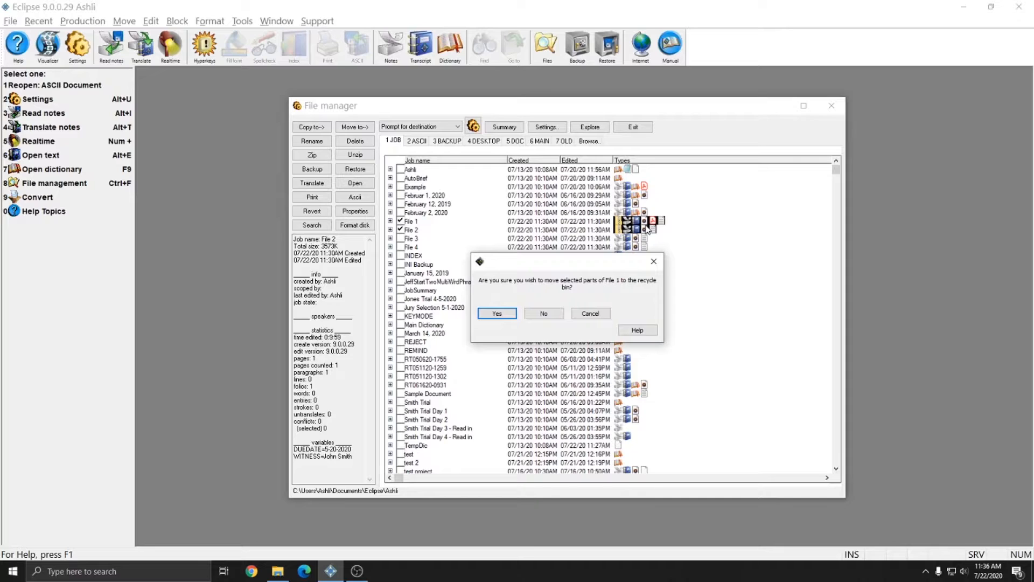
left_click(494, 314)
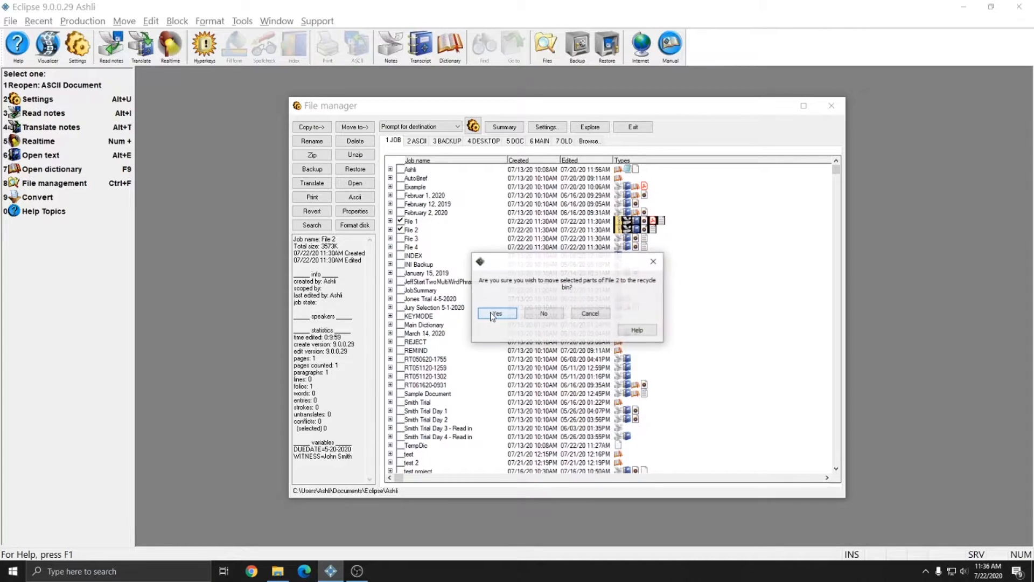
left_click(493, 314)
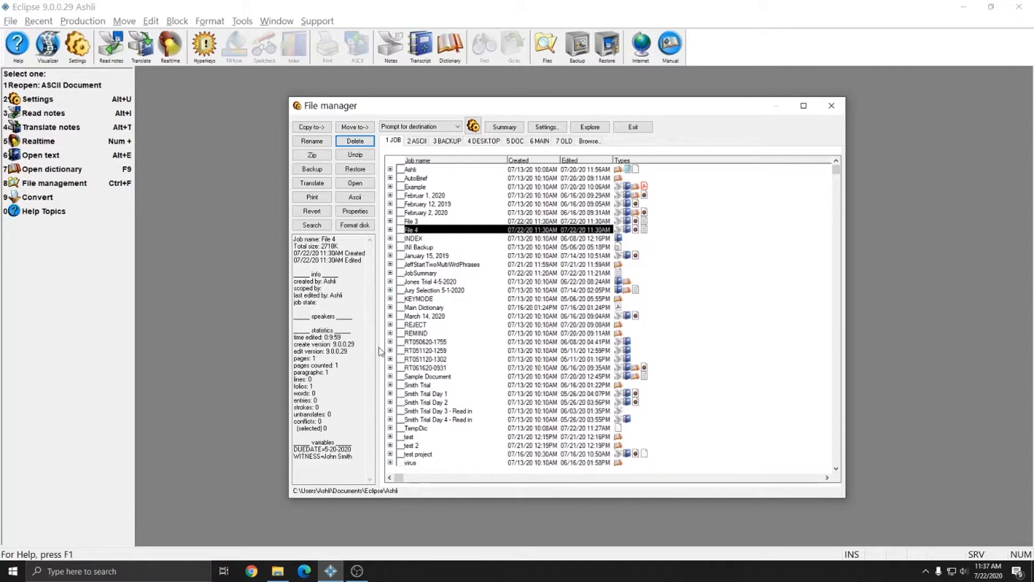
Step: Start the Restore wizard with the Browse option and choose USB Drive (E:) as the backup files' location
left_click(354, 169)
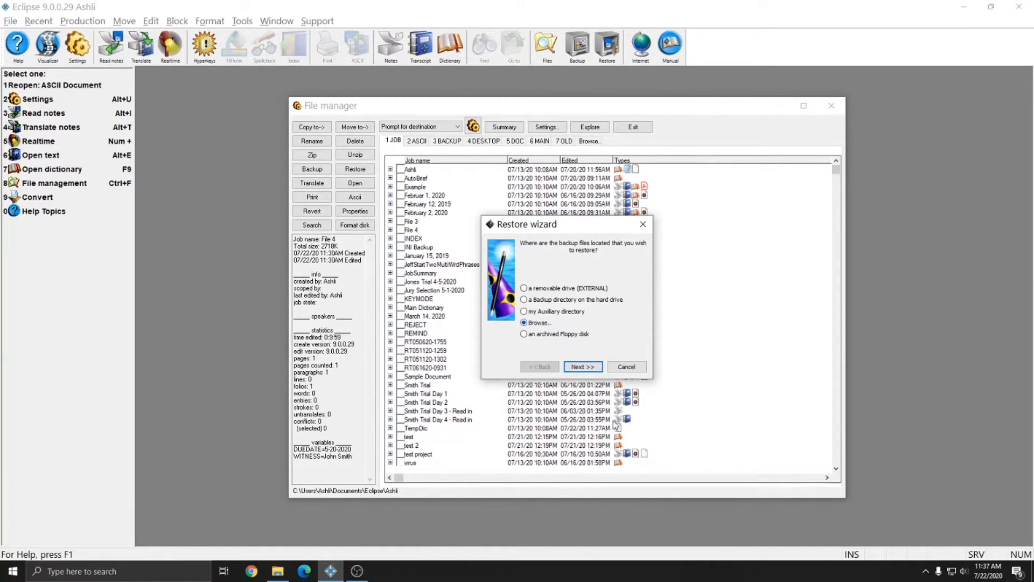
left_click(578, 367)
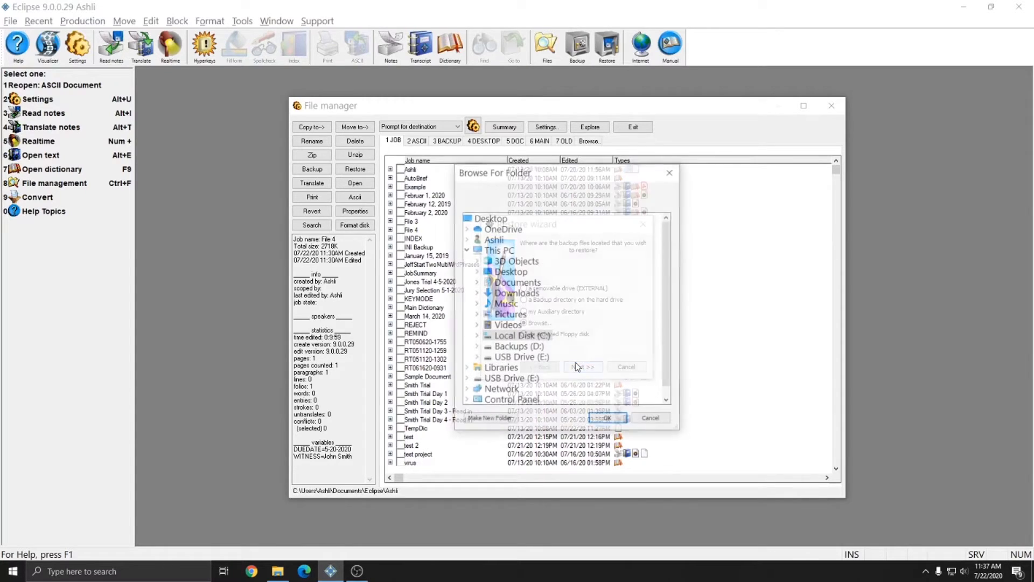
left_click(515, 358)
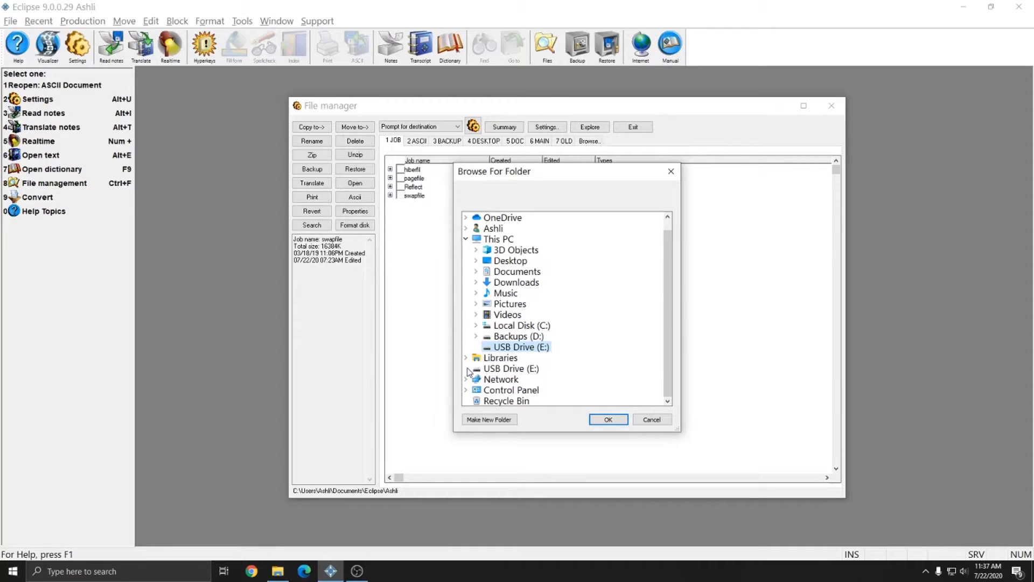
left_click(507, 370)
left_click(522, 349)
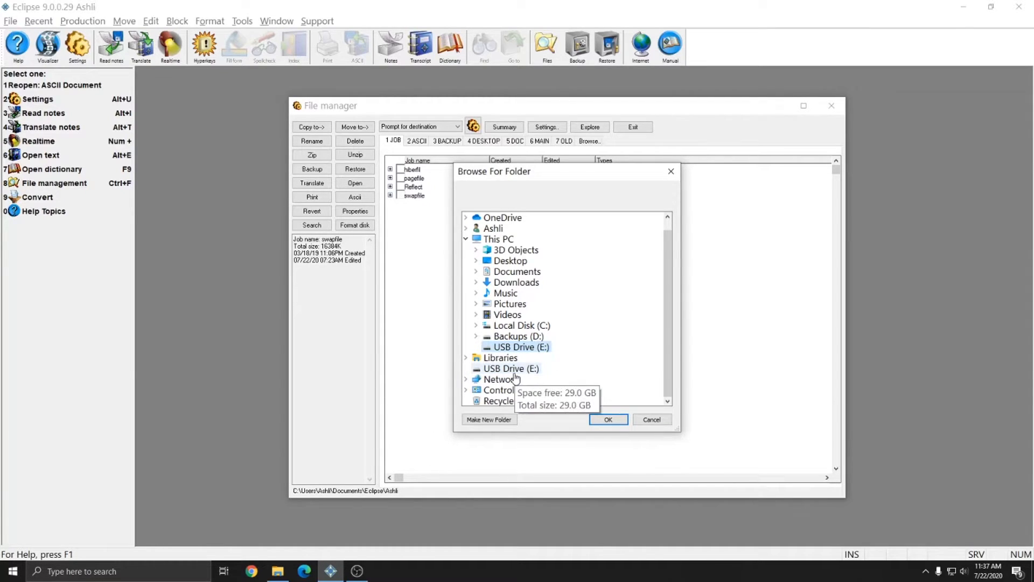
left_click(516, 370)
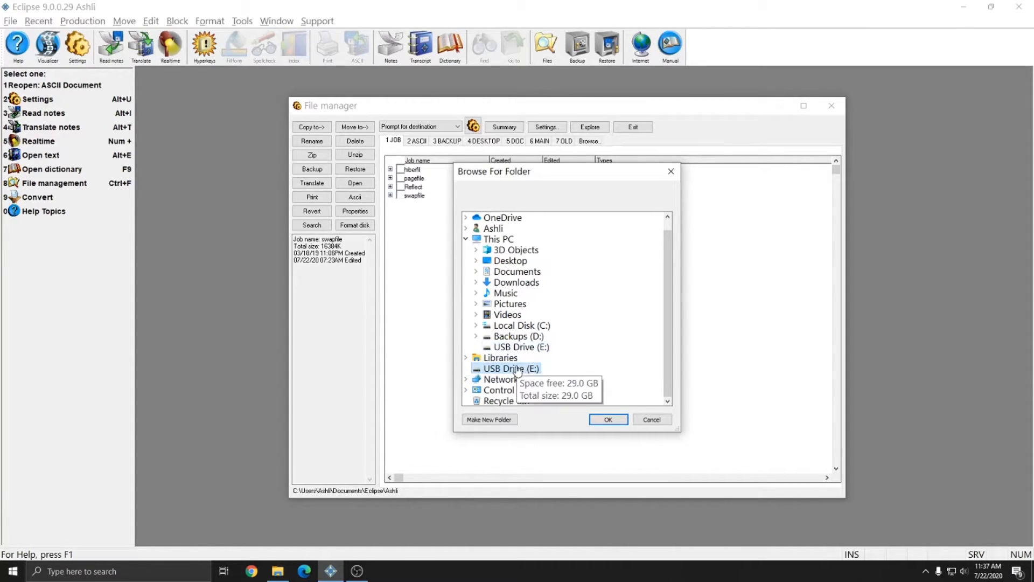
left_click(607, 420)
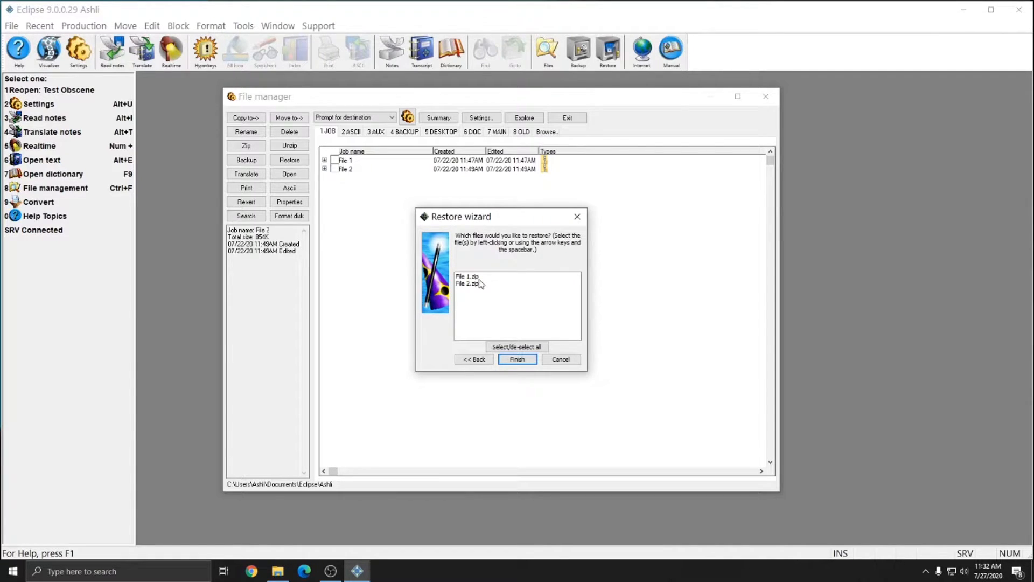
Step: Select File 1.zip and File 2.zip in the Restore wizard and complete the restore
left_click(506, 347)
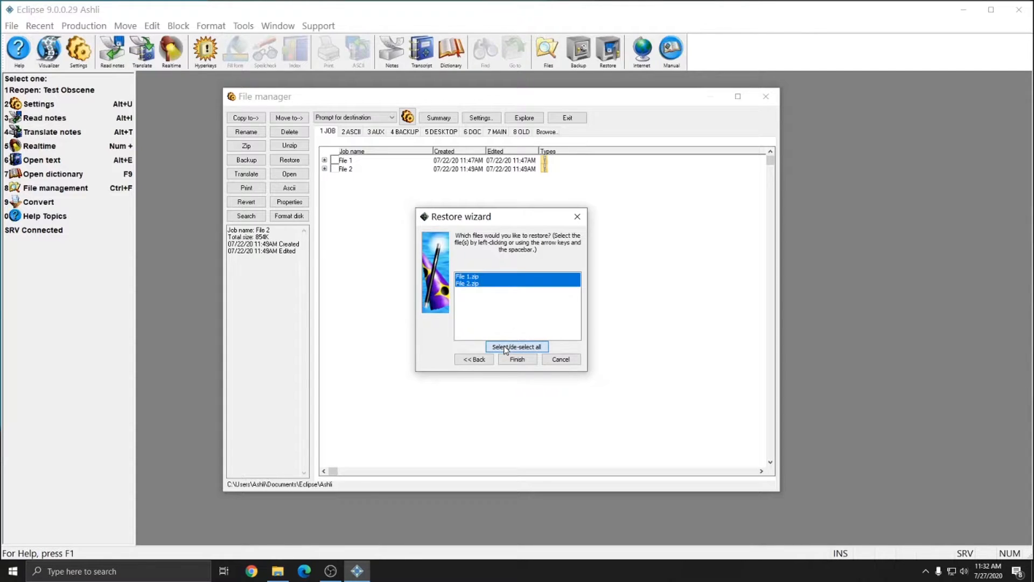
left_click(505, 348)
left_click(467, 278)
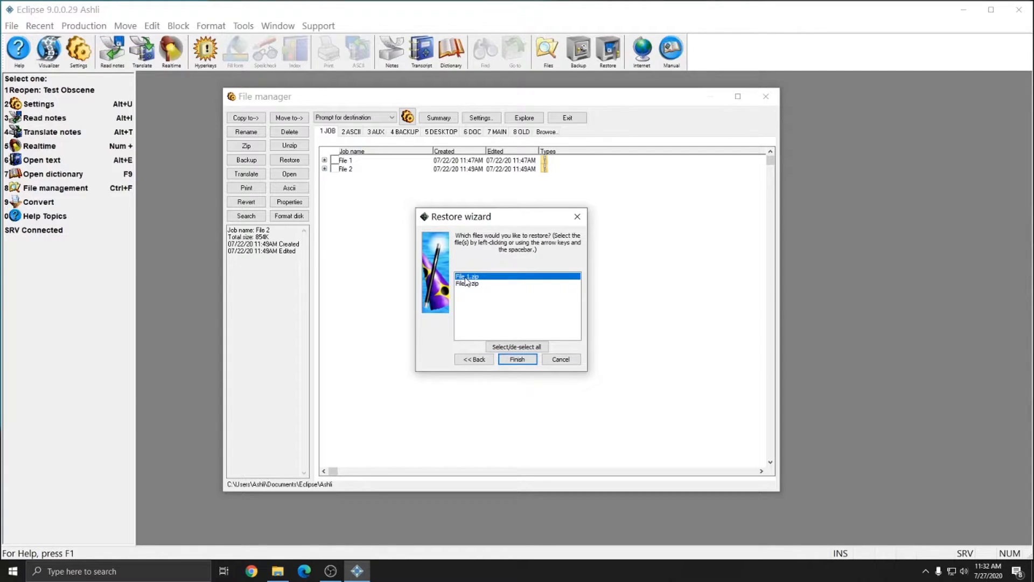
left_click(489, 277)
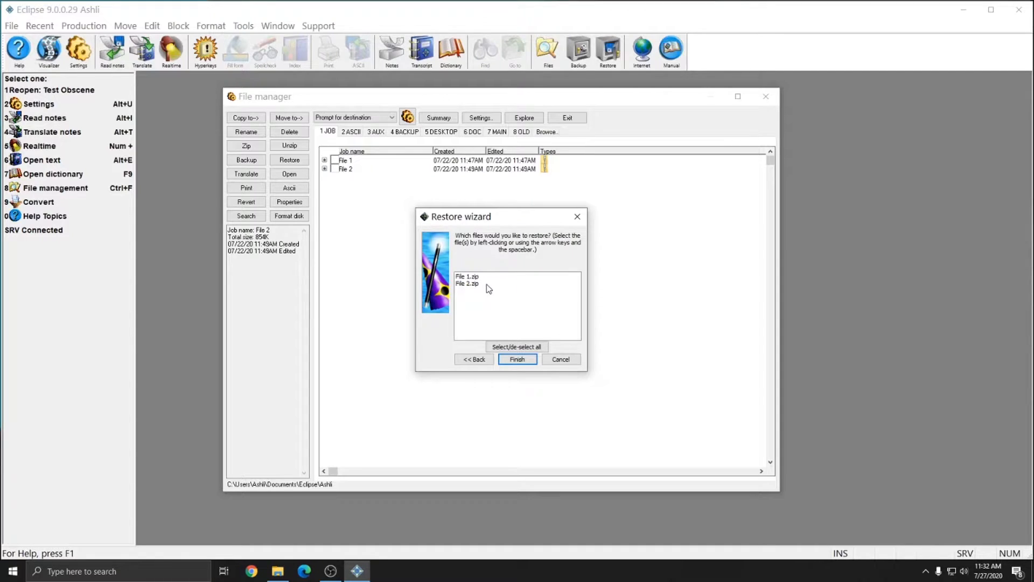
left_click(485, 277)
left_click(488, 283)
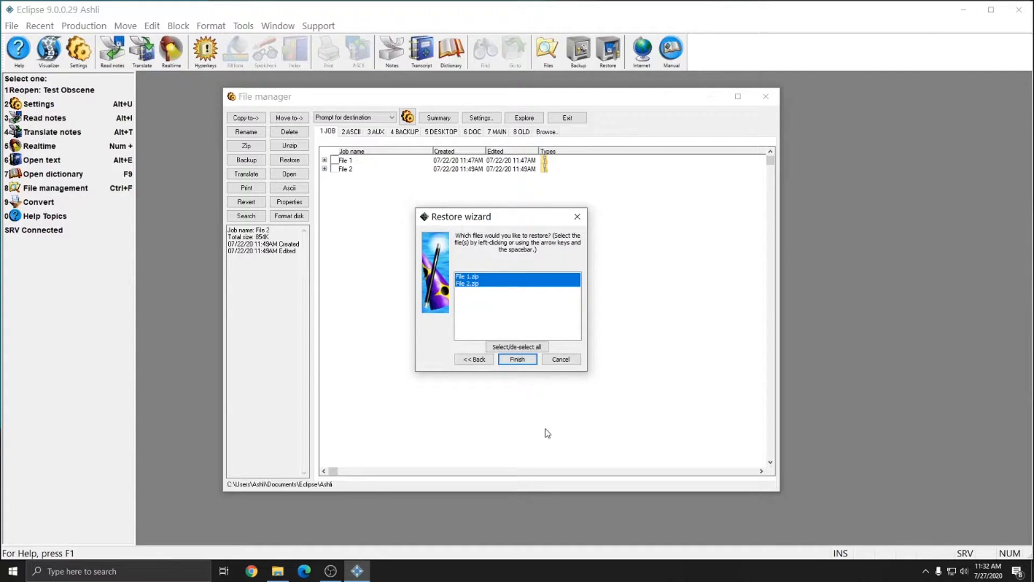
left_click(518, 359)
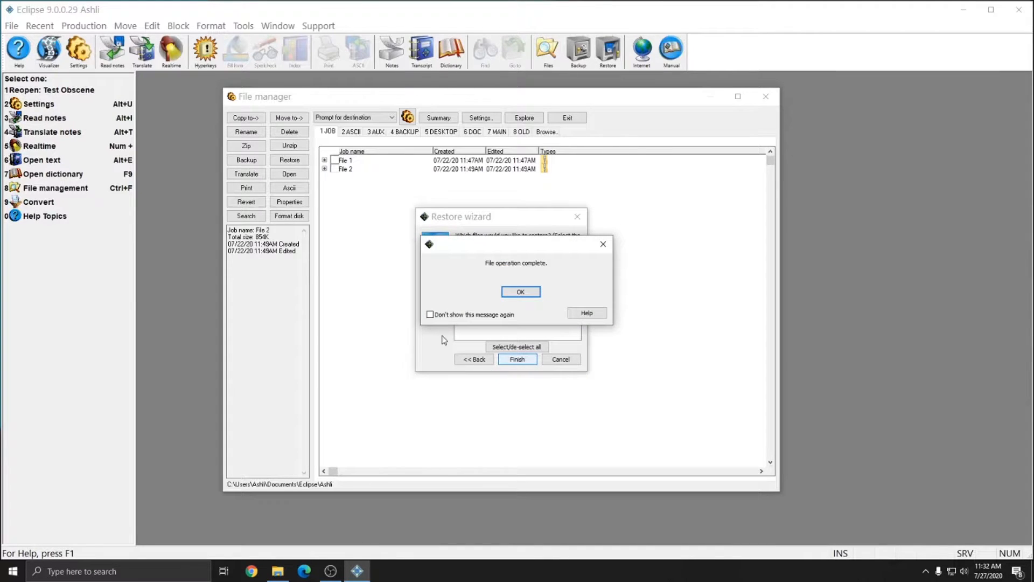
left_click(521, 293)
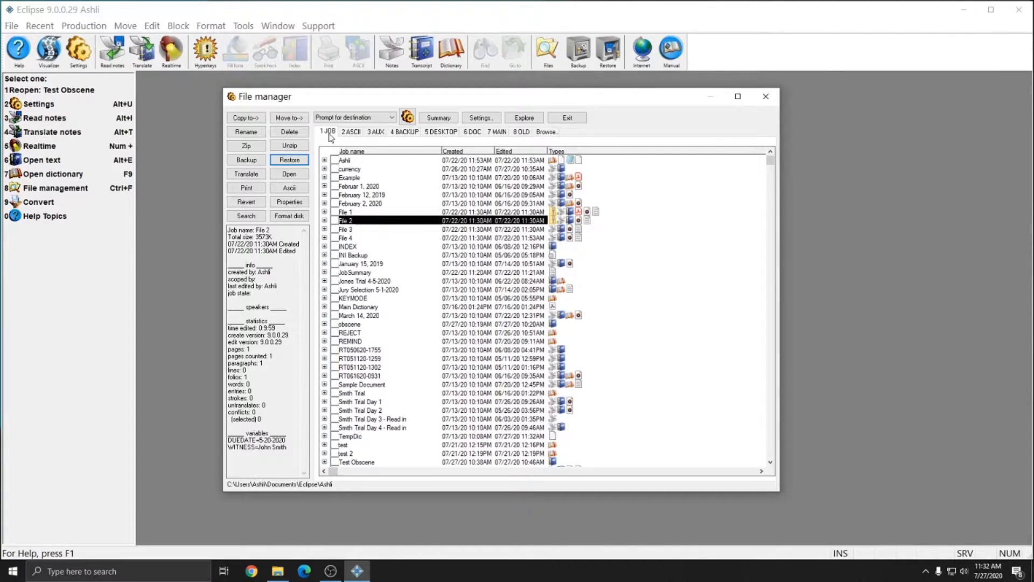
Step: Check the restored File 1 and File 2 entries in the JOB folder and close the file manager
left_click(334, 211)
left_click(333, 219)
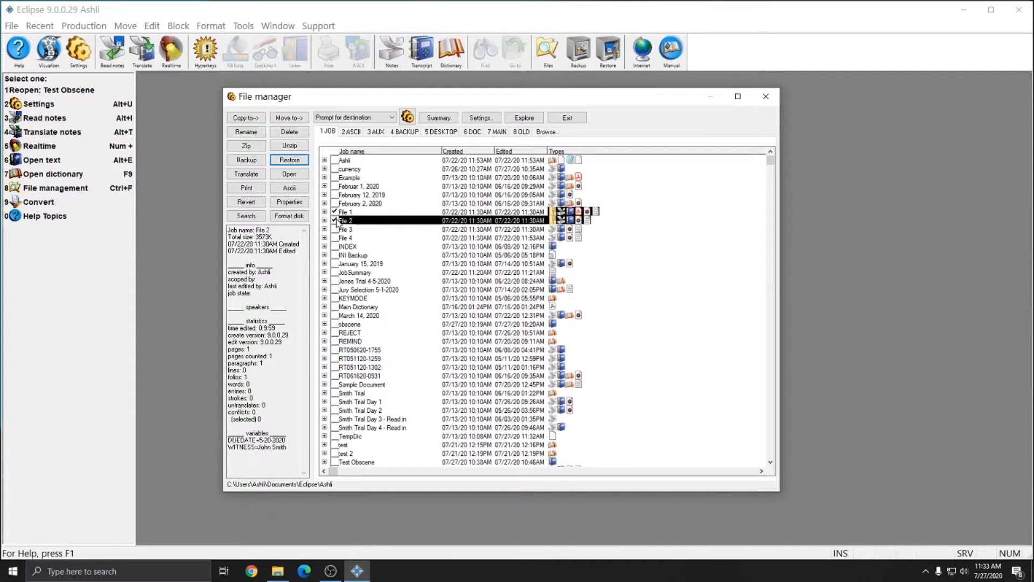
left_click(334, 221)
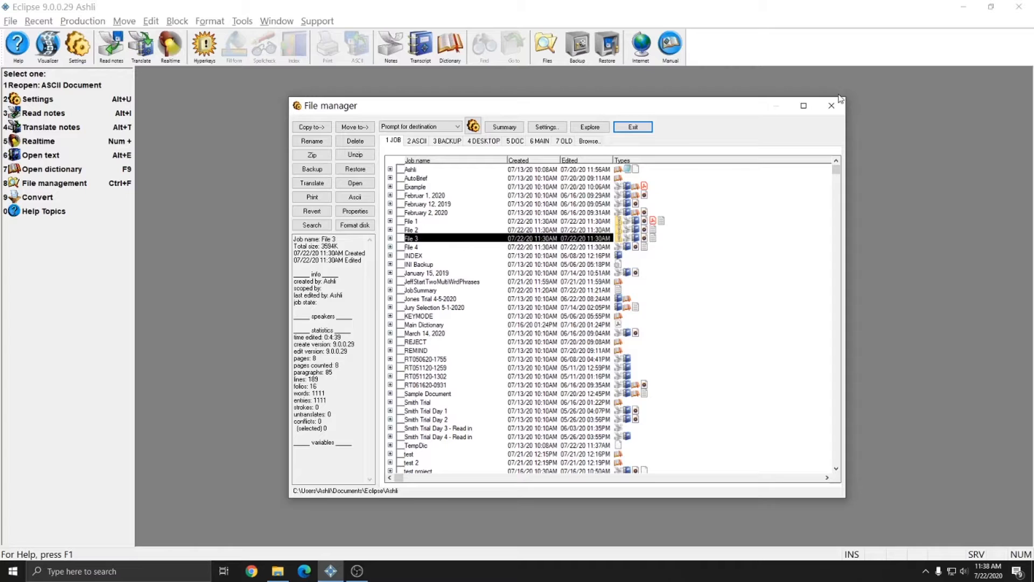
left_click(830, 111)
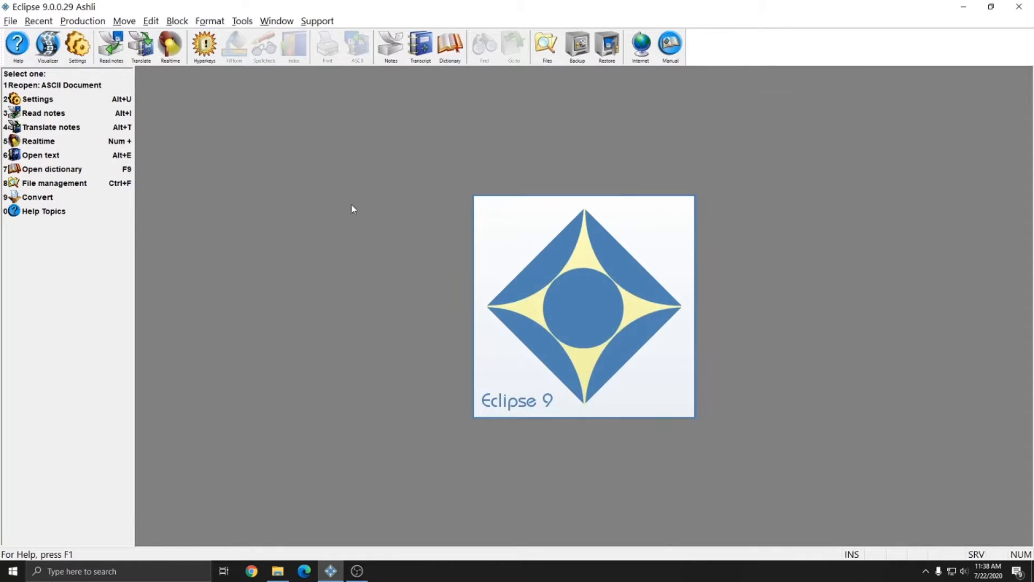
Step: Open the File locations list from the Programming section of the user settings
left_click(82, 21)
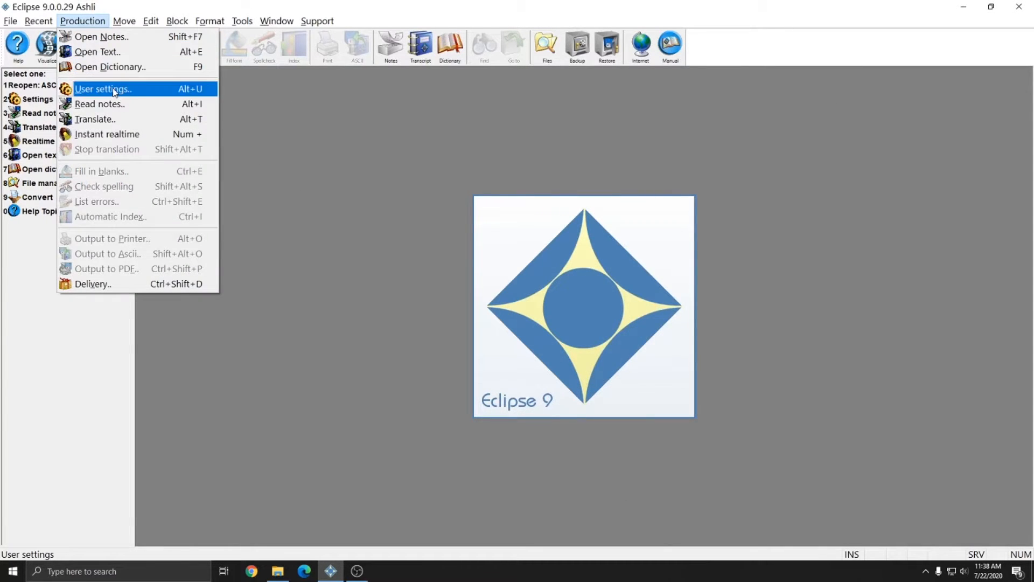
left_click(94, 89)
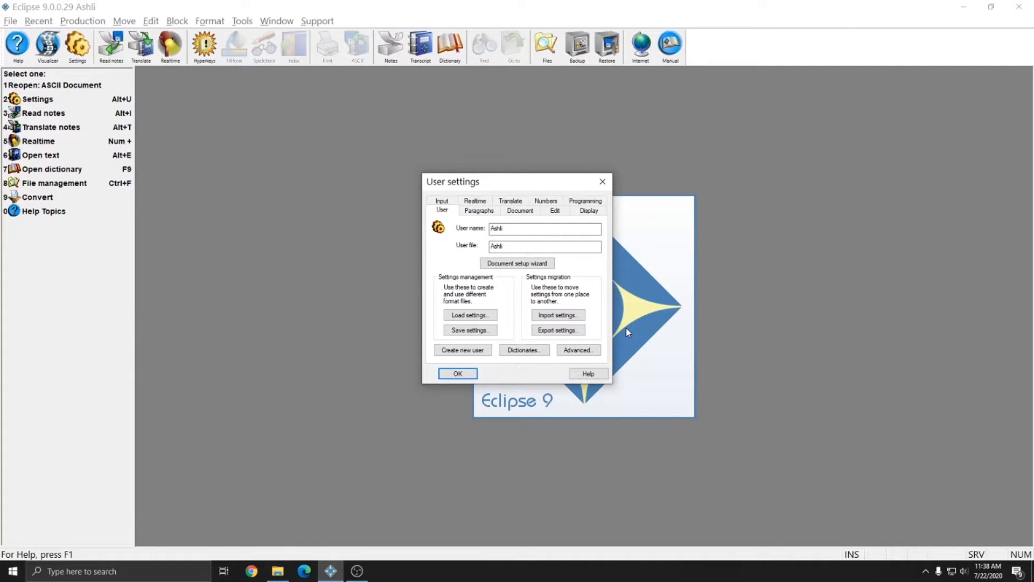
left_click(585, 201)
double_click(447, 276)
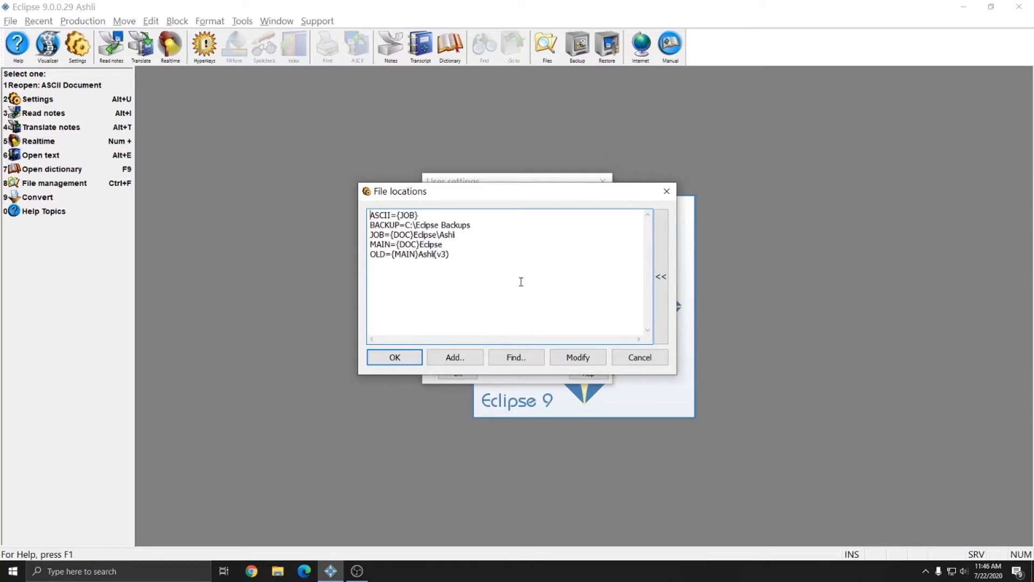
Step: Add an AUX (generic auxiliary) file location pointing to USB Drive (E:) and save the user settings
left_click(462, 360)
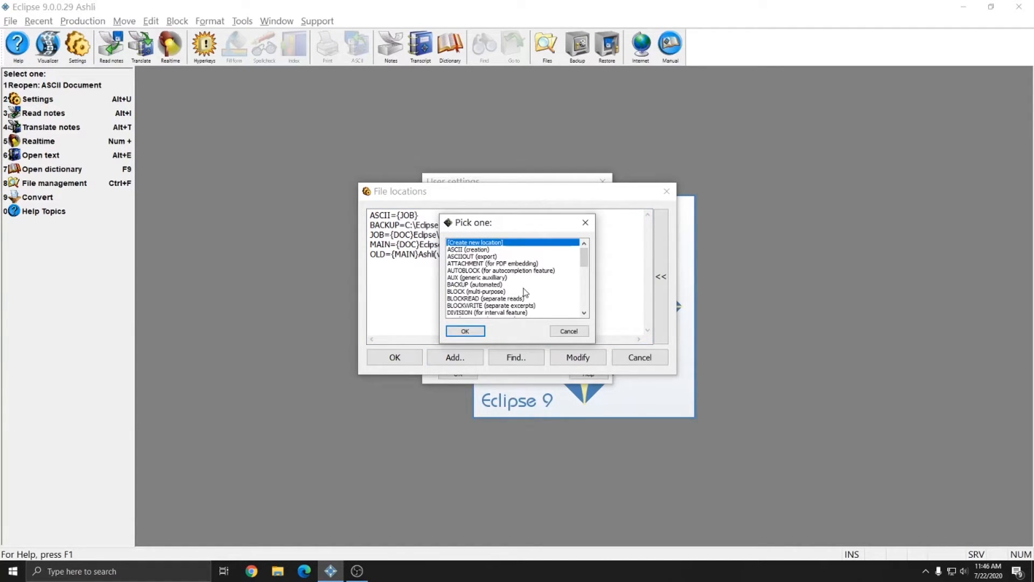
left_click(477, 278)
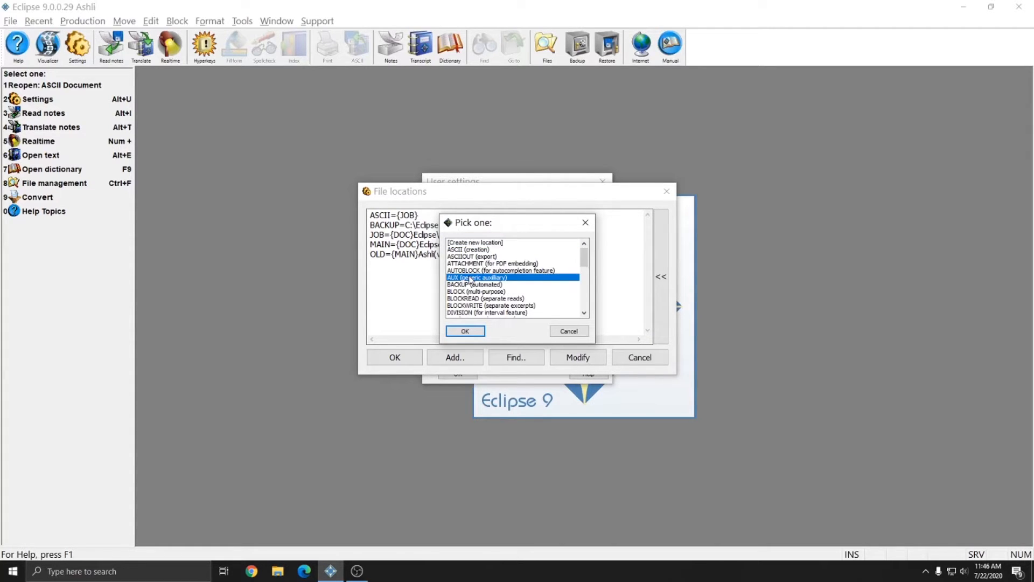
left_click(465, 332)
scroll(493, 296, "down", 6)
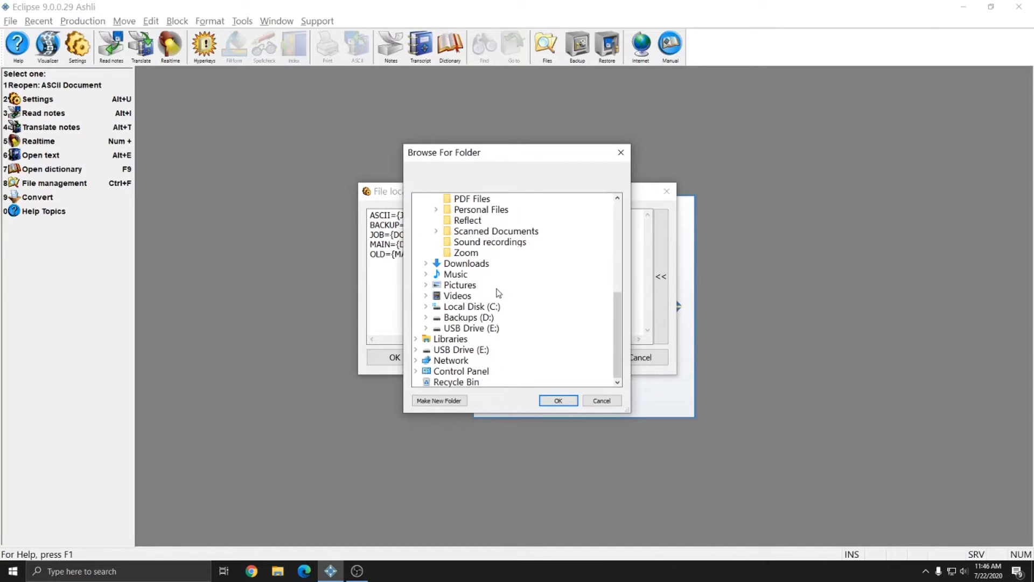
left_click(447, 329)
left_click(558, 400)
left_click(395, 357)
left_click(451, 374)
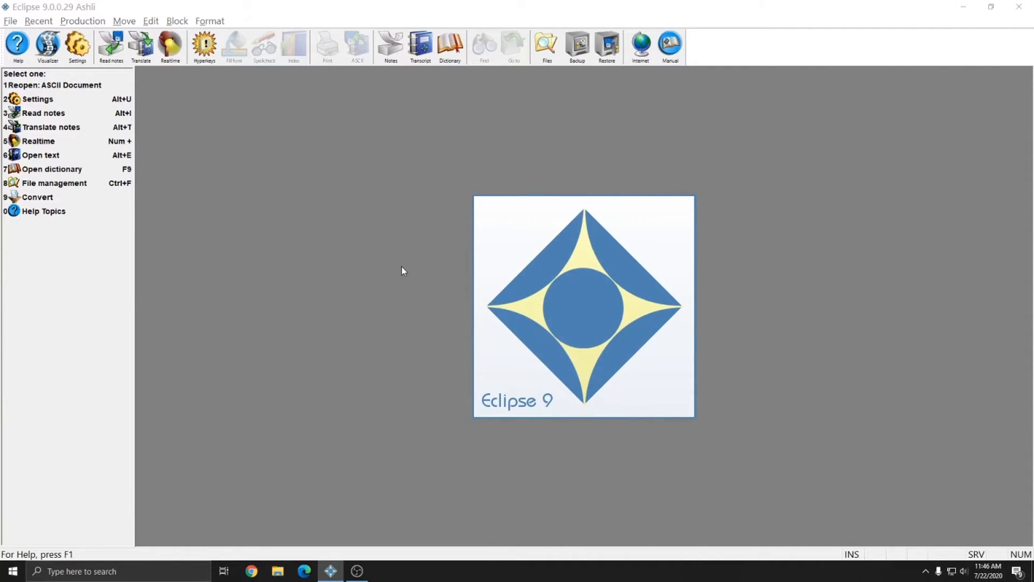
Step: Back up the File 1 job from the file manager to the AUX location
key("ctrl+f")
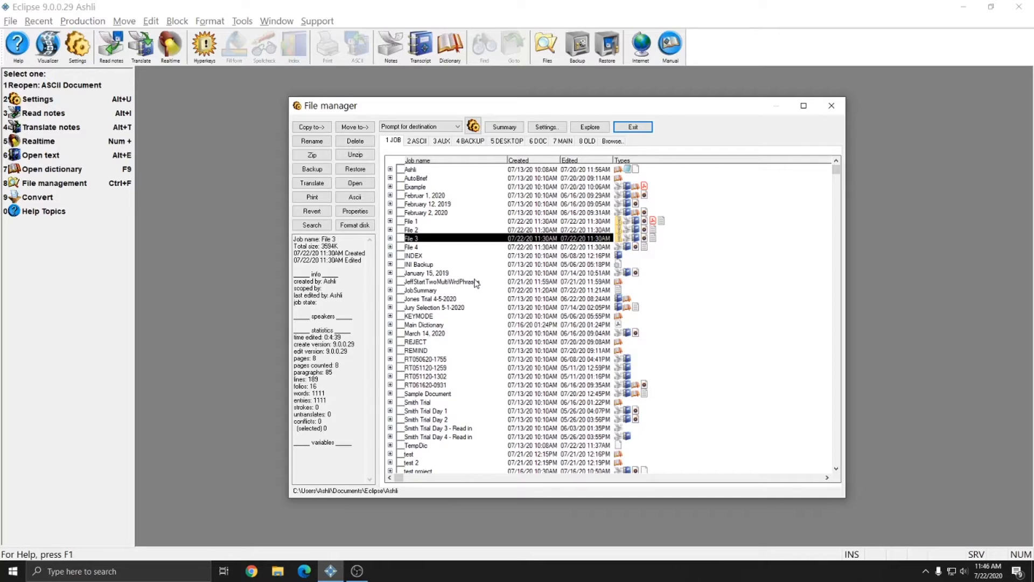
left_click(401, 220)
left_click(309, 169)
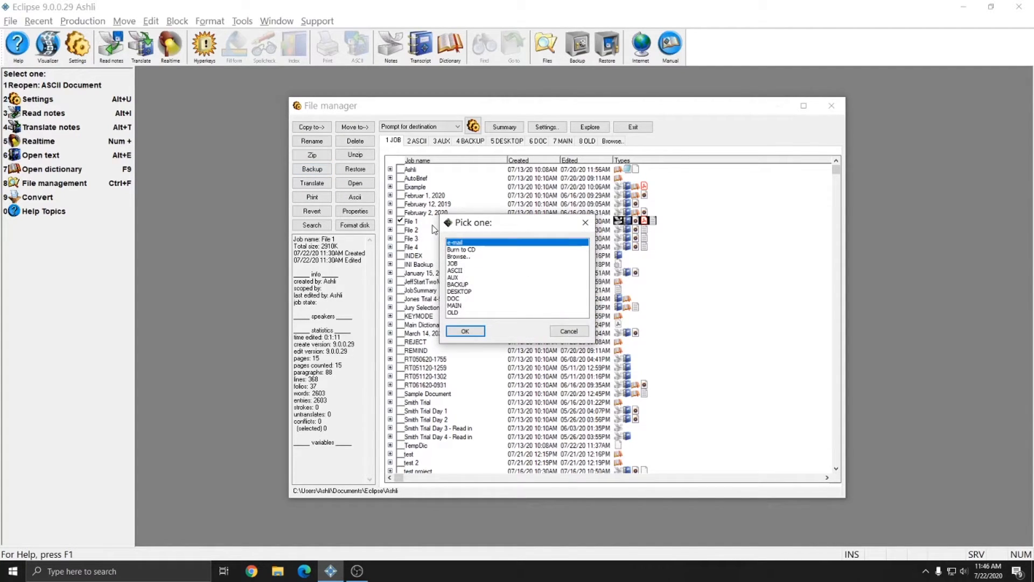
left_click(461, 278)
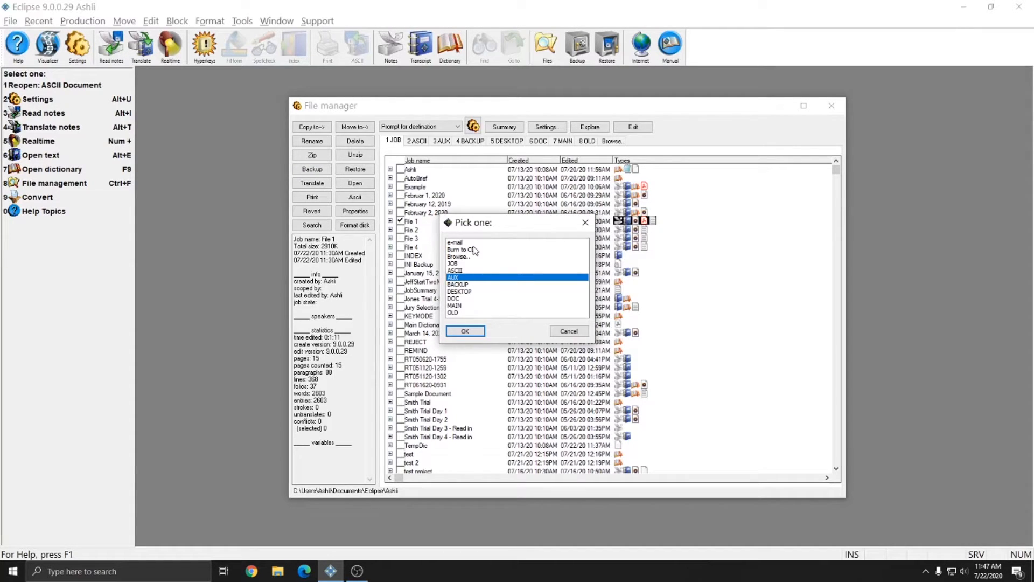
left_click(465, 331)
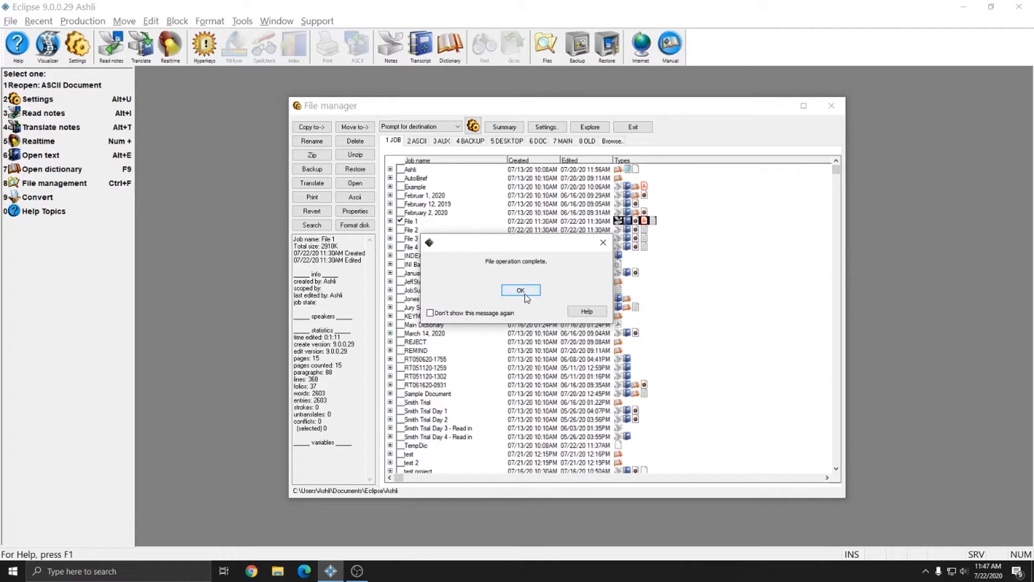
left_click(520, 291)
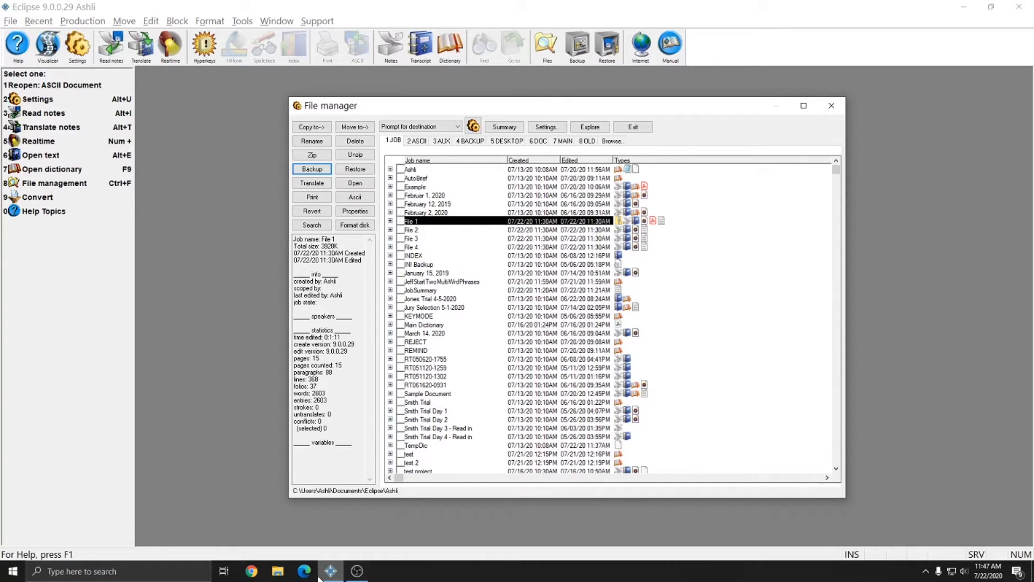
Step: Switch to File Explorer, open File 1.zip on USB Drive (E:) and examine the files it contains
left_click(278, 572)
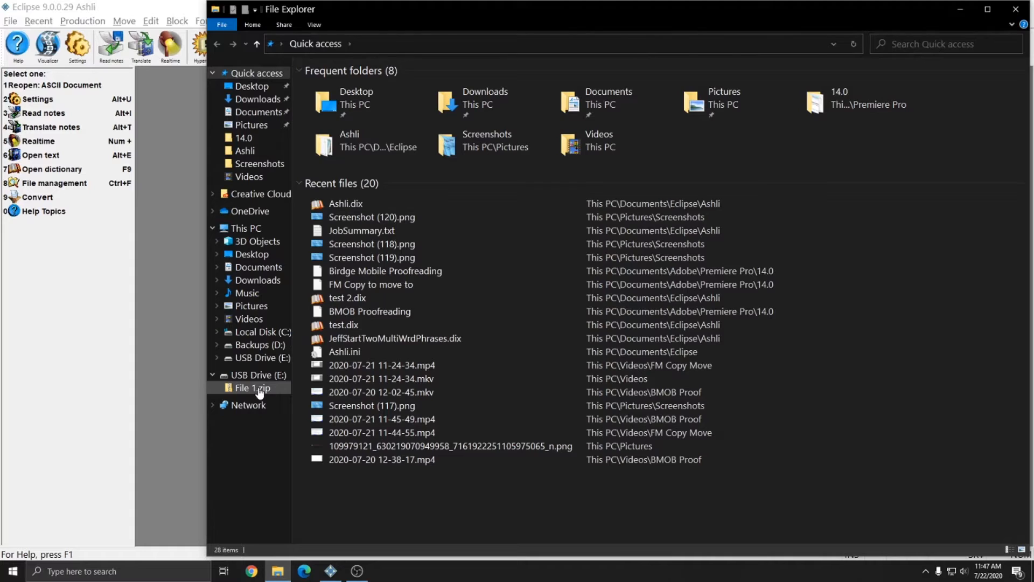
left_click(260, 389)
left_click(256, 375)
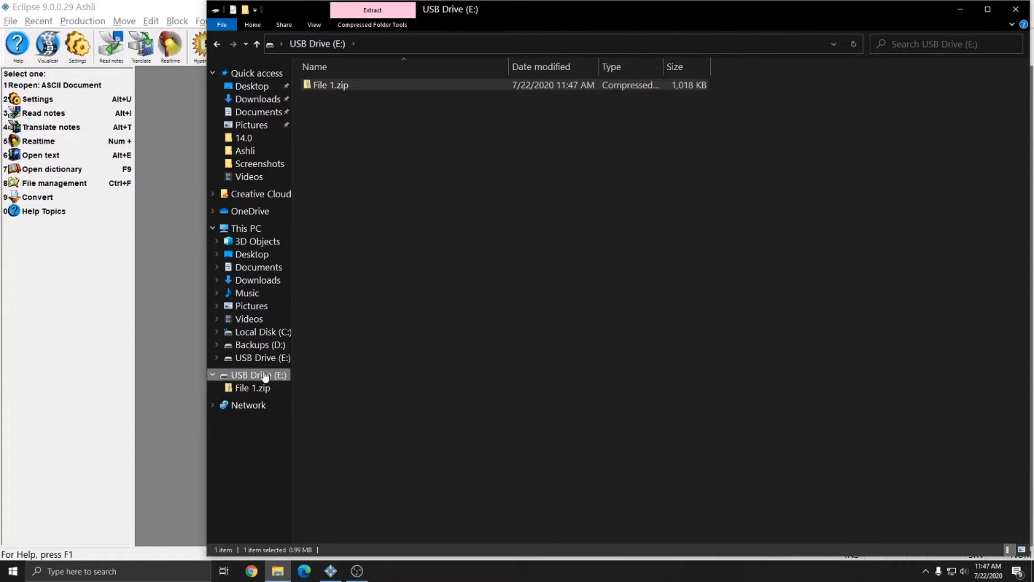
double_click(330, 87)
left_click_drag(404, 198, 319, 71)
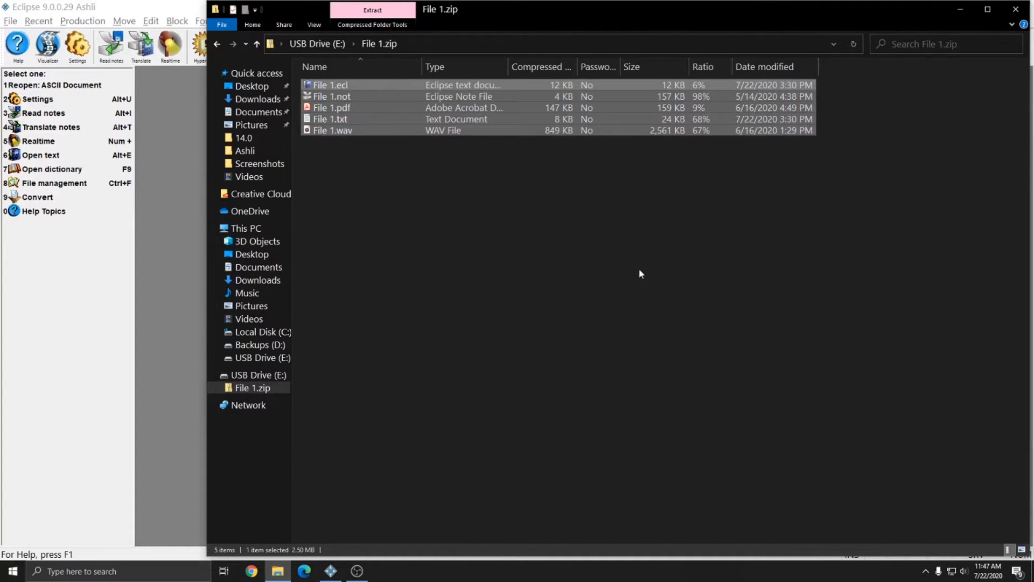
Step: Close File Explorer and the file manager, and open the File locations list from the user settings' Programming section
left_click(647, 267)
left_click(1014, 11)
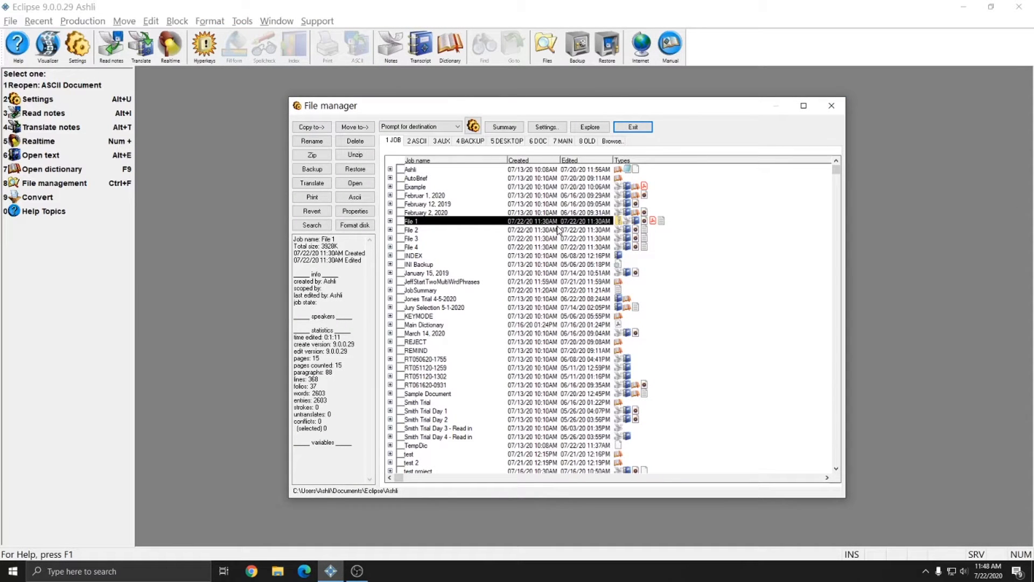
left_click(832, 109)
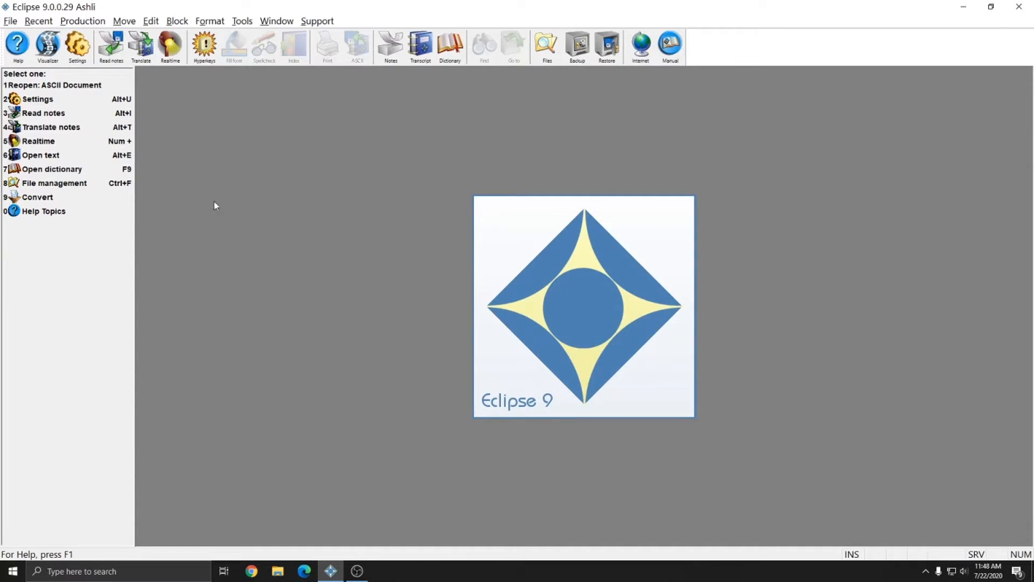
left_click(78, 46)
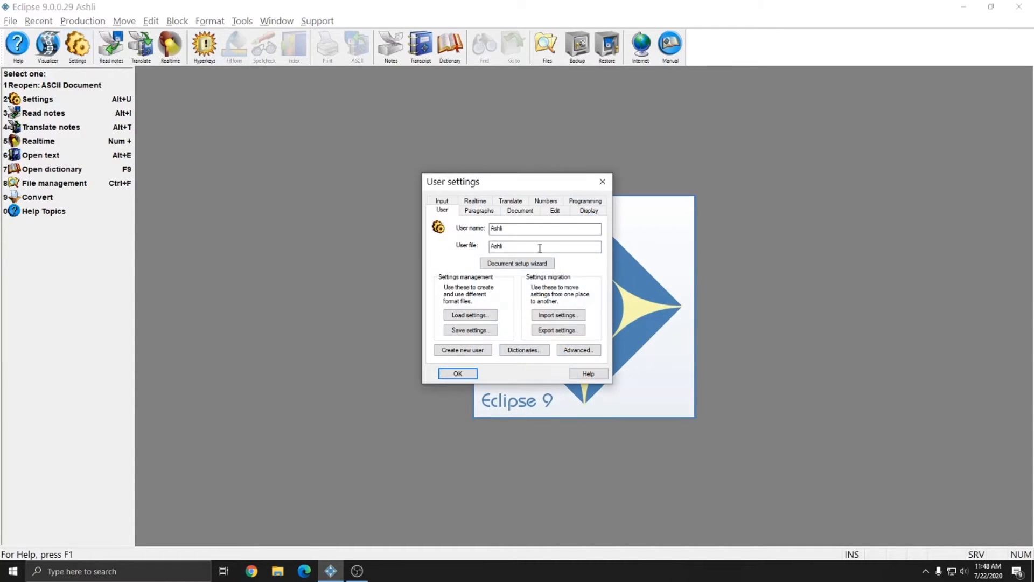
left_click(586, 203)
double_click(446, 281)
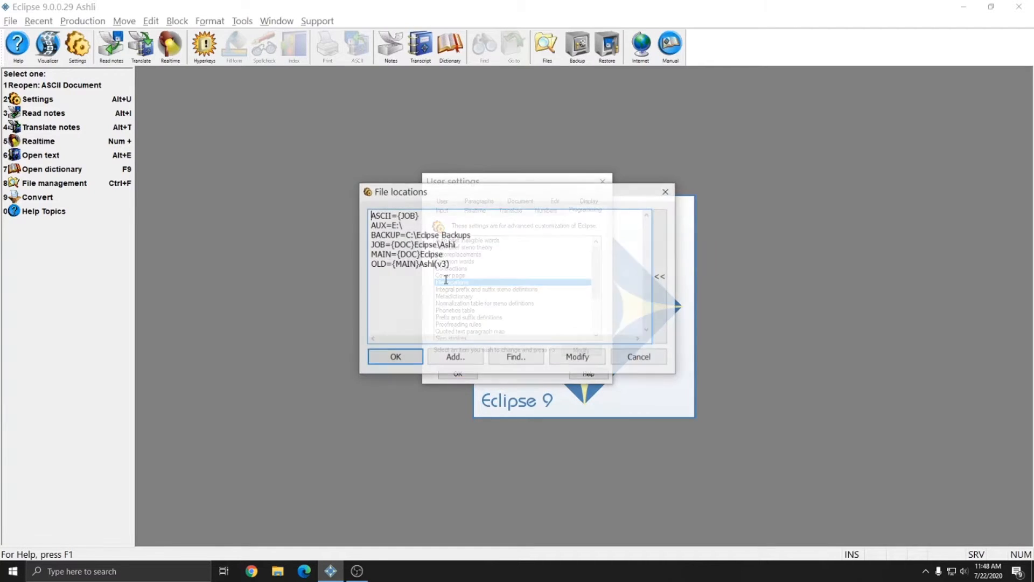
Step: Add an EXTERNAL (for backup/restore) file location pointing to a new folder named 2020 on USB Drive (E:)
left_click(464, 359)
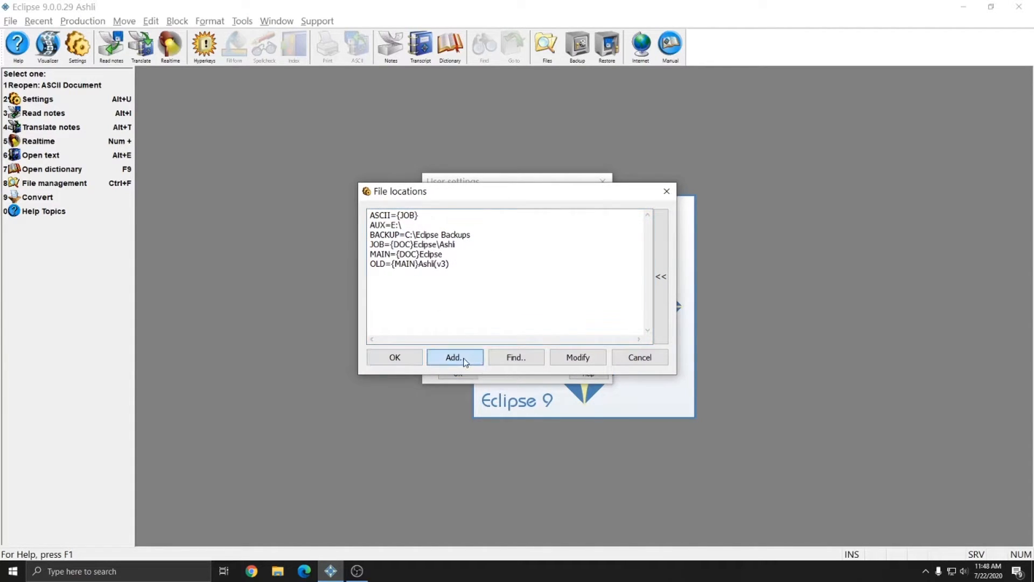
scroll(534, 265, "down", 3)
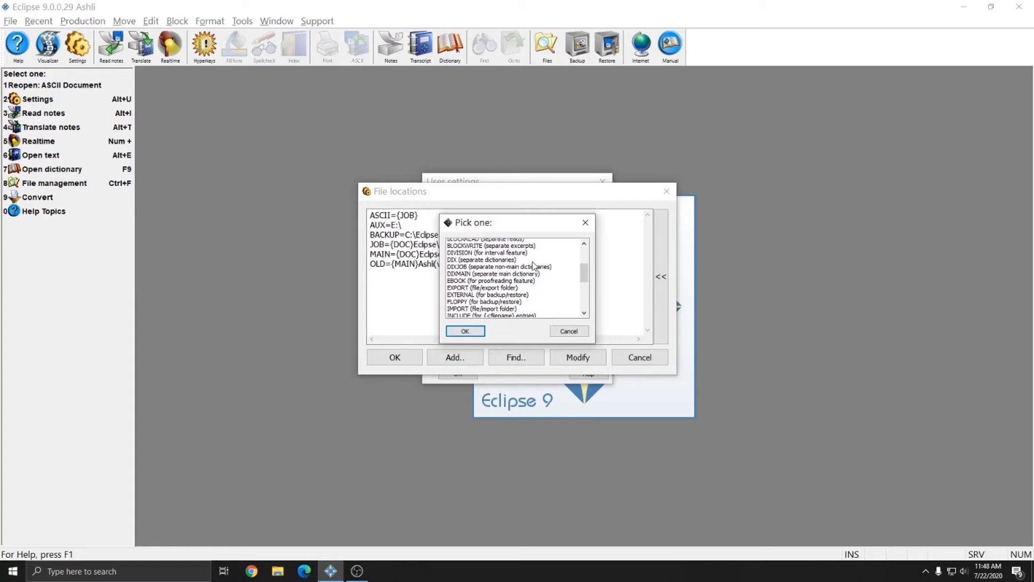
left_click(474, 292)
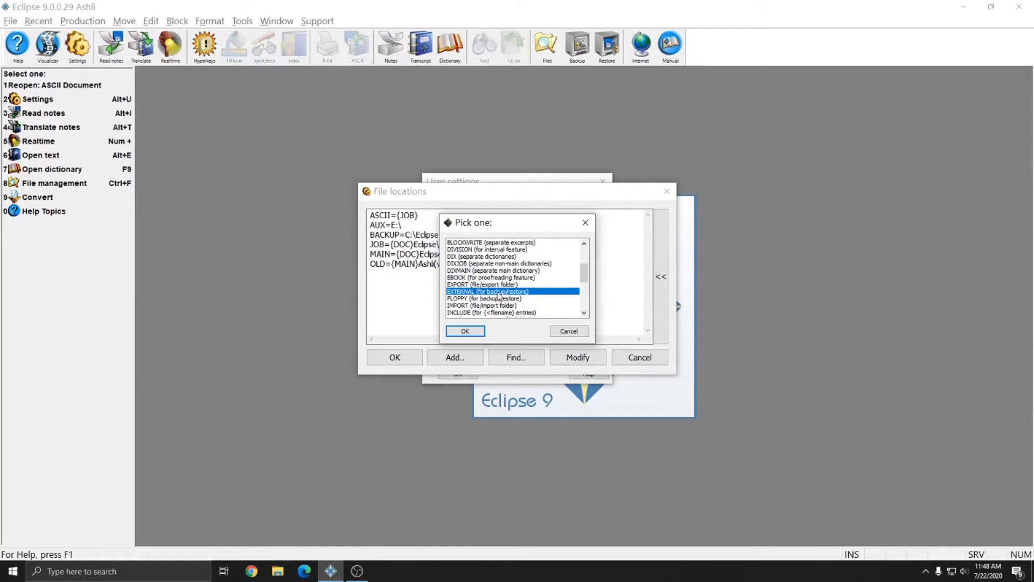
left_click(466, 332)
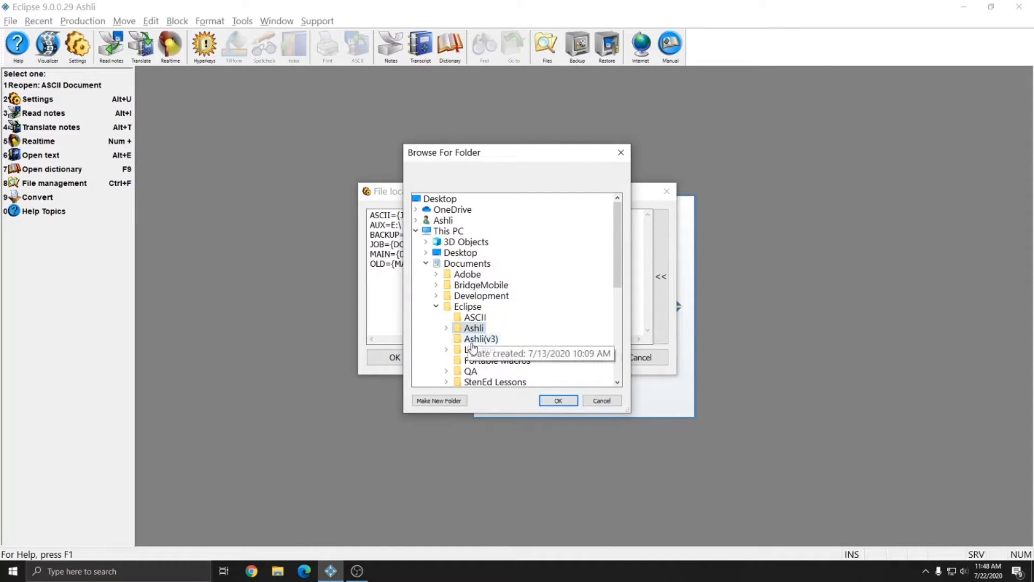
scroll(492, 286, "down", 6)
left_click(468, 328)
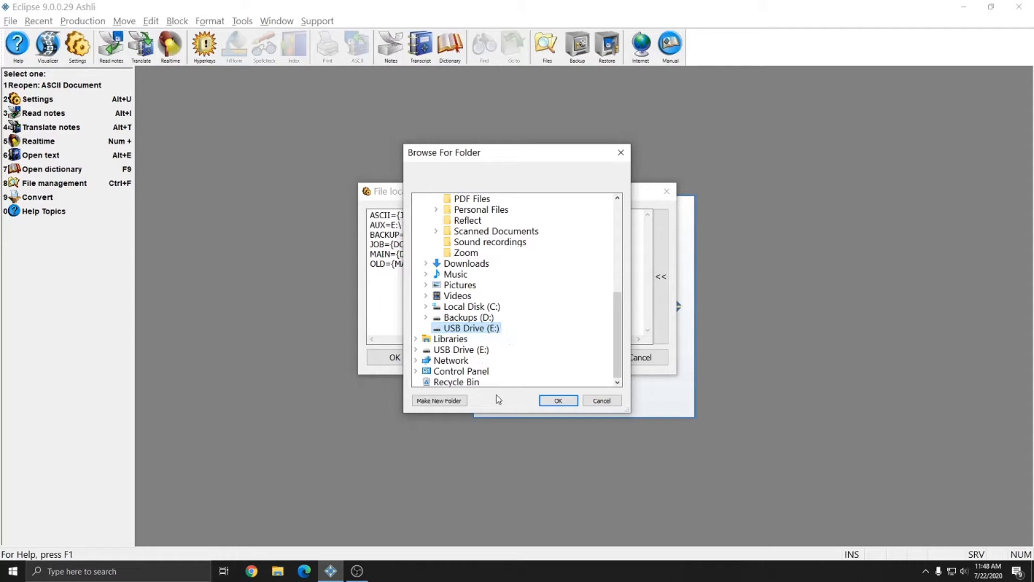
left_click(438, 399)
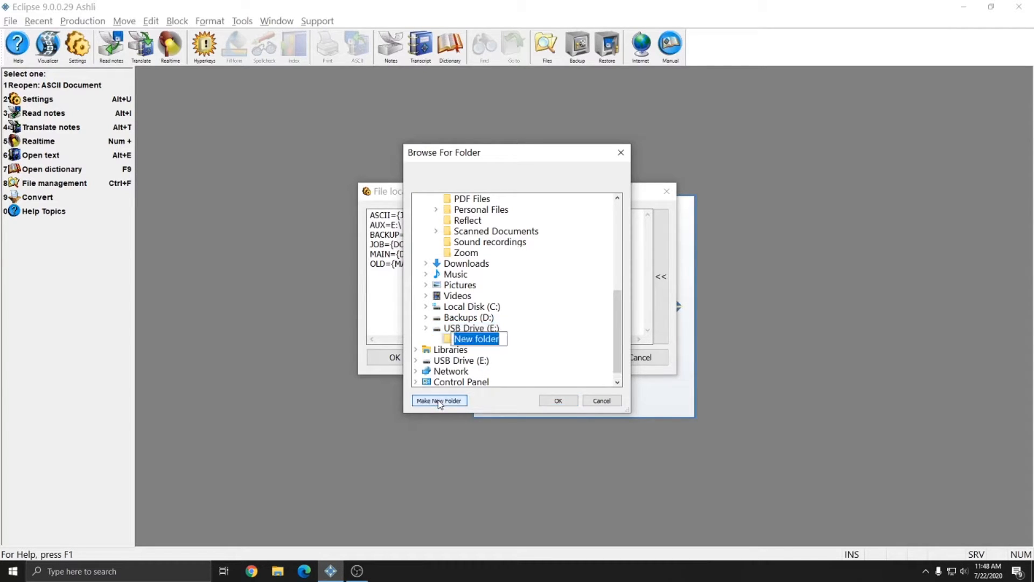
type("2020")
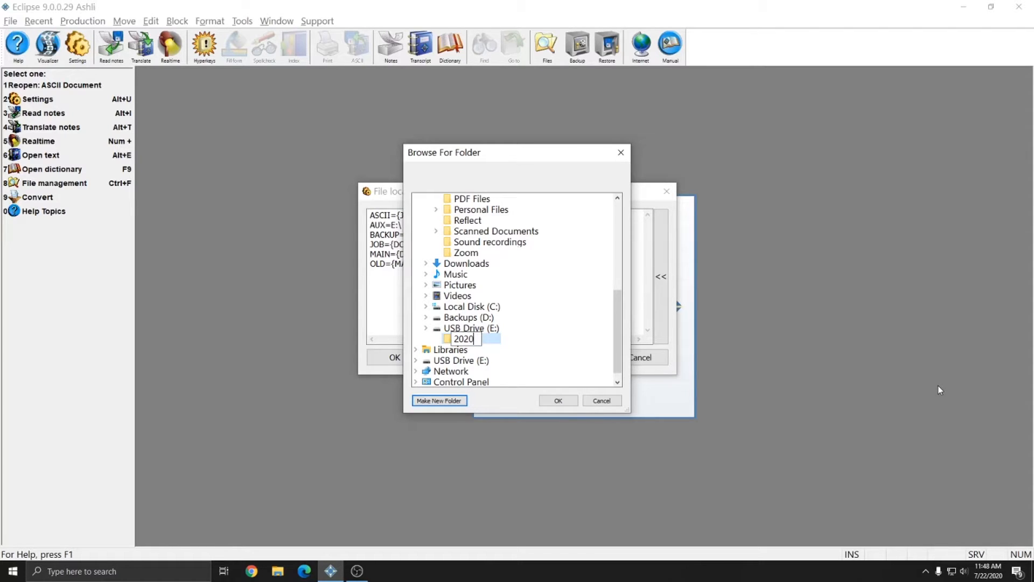
left_click(503, 343)
left_click(559, 400)
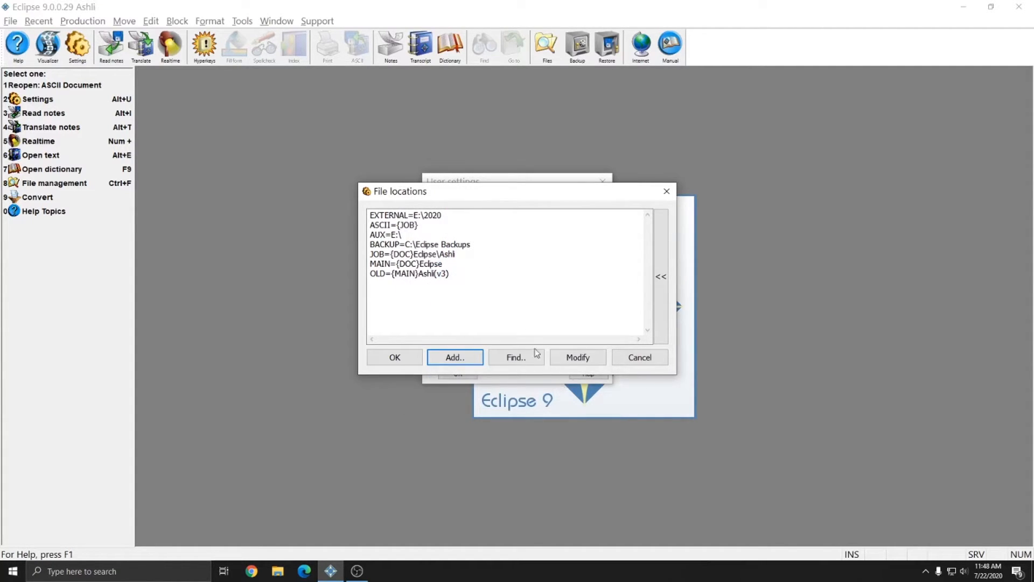
Step: Review the AUX and EXTERNAL entries in the File locations list and save the user settings
left_click(425, 226)
left_click_drag(404, 235, 363, 233)
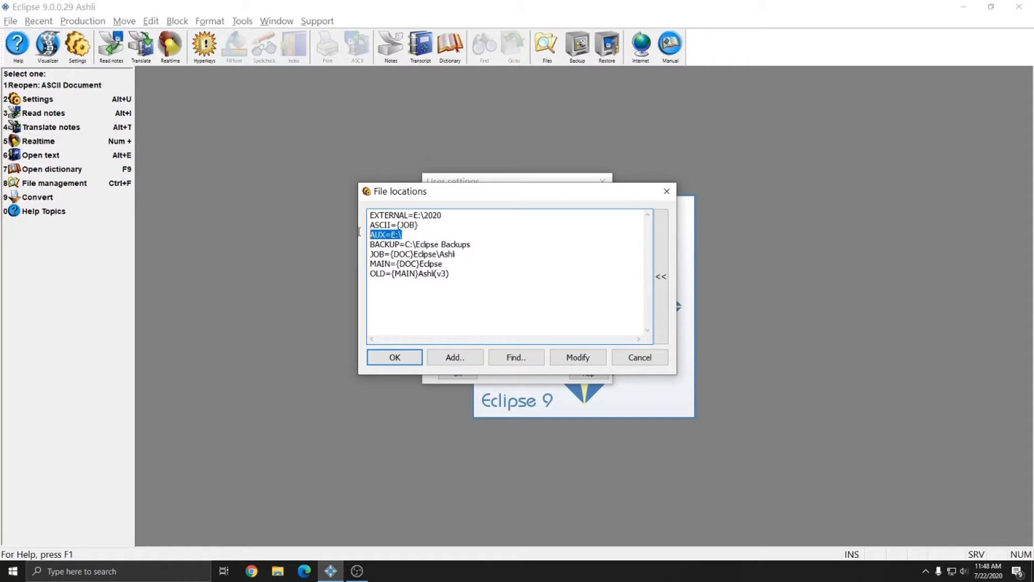
left_click(386, 235)
left_click_drag(461, 216, 366, 216)
left_click(394, 214)
left_click(421, 216)
left_click(426, 235)
left_click(395, 357)
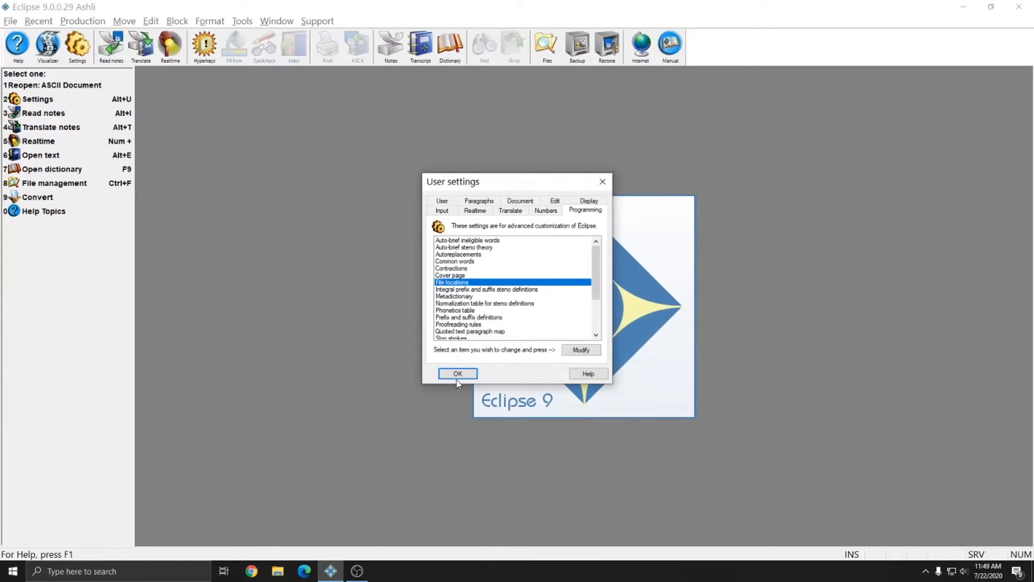
left_click(460, 372)
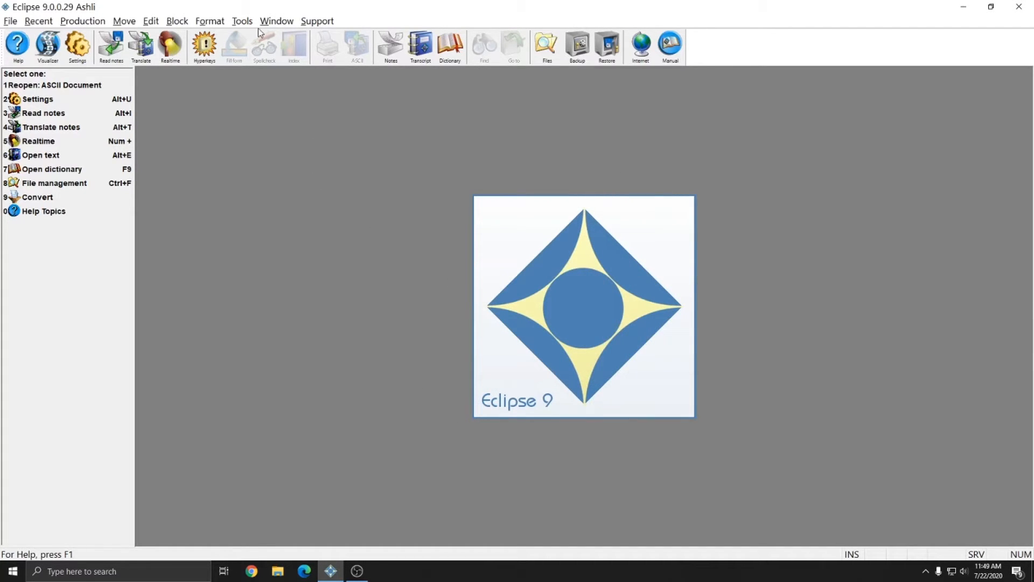
Step: Back up the File 2 job from the file manager to the EXTERNAL location
left_click(243, 21)
left_click(280, 116)
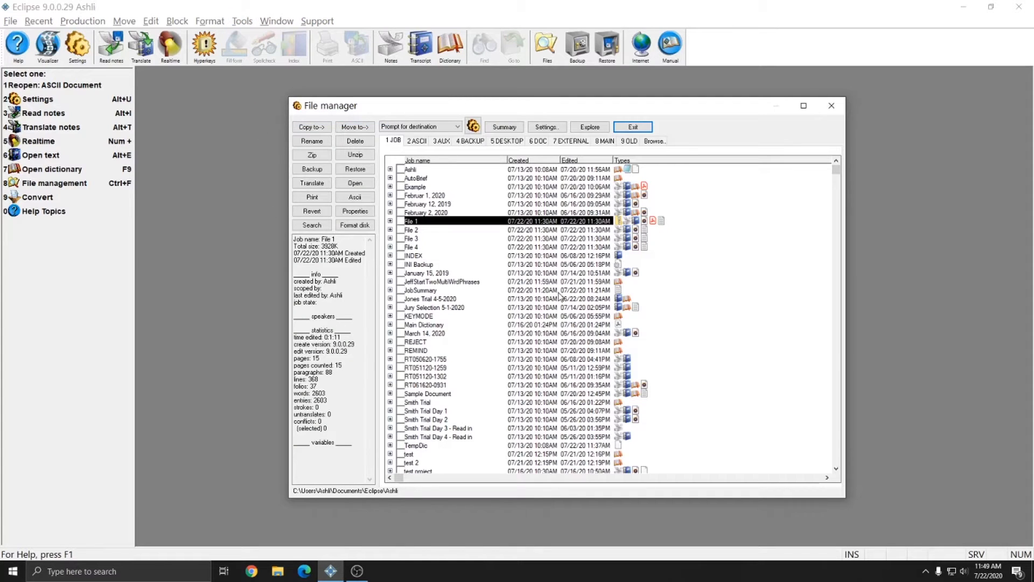
left_click(400, 230)
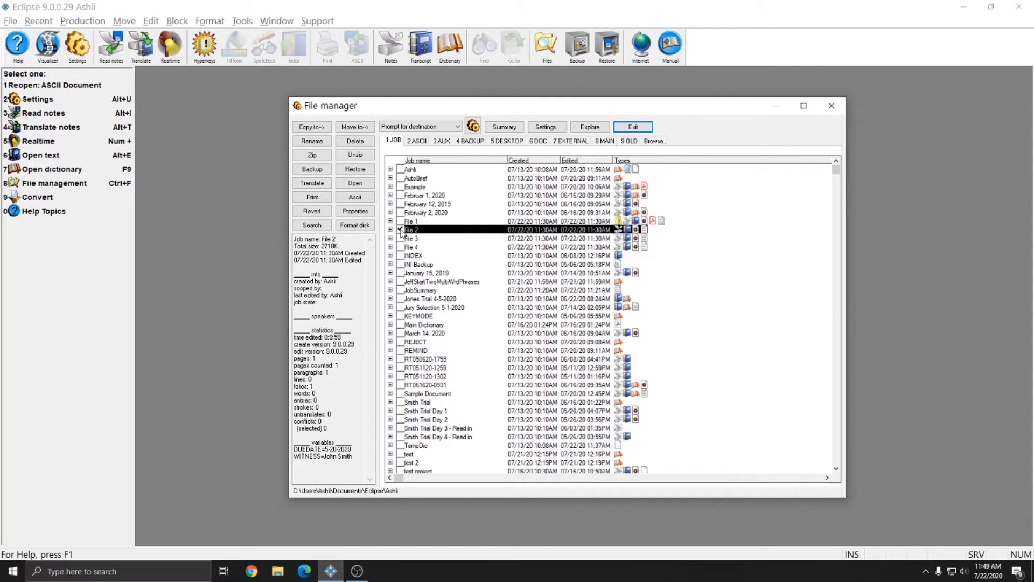
left_click(305, 171)
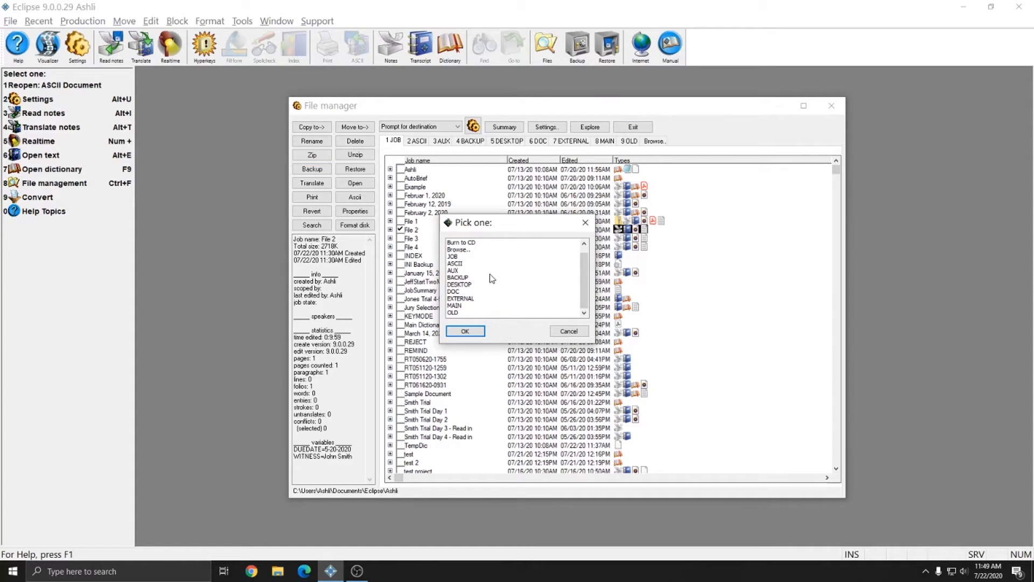
left_click(471, 300)
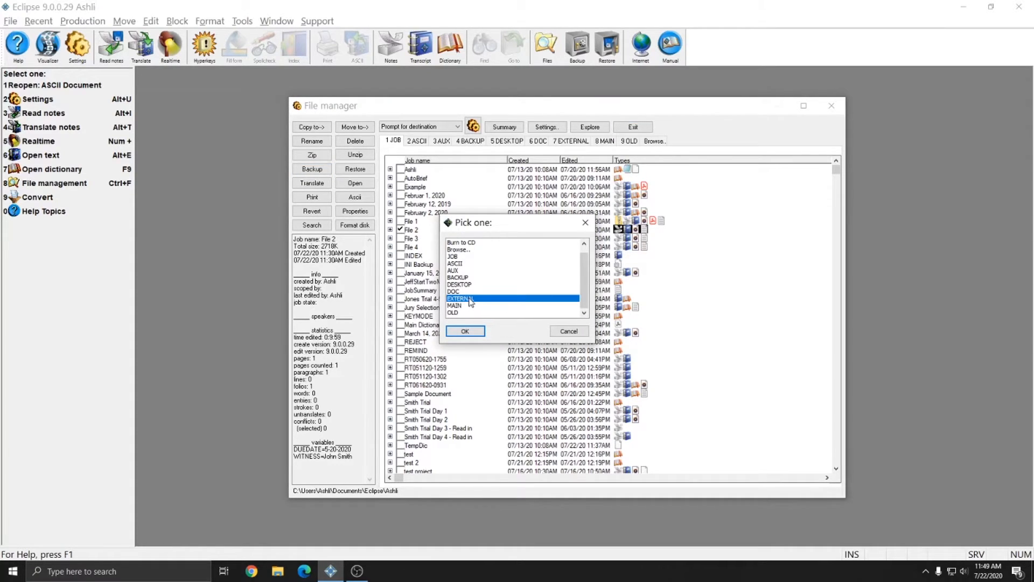
left_click(465, 330)
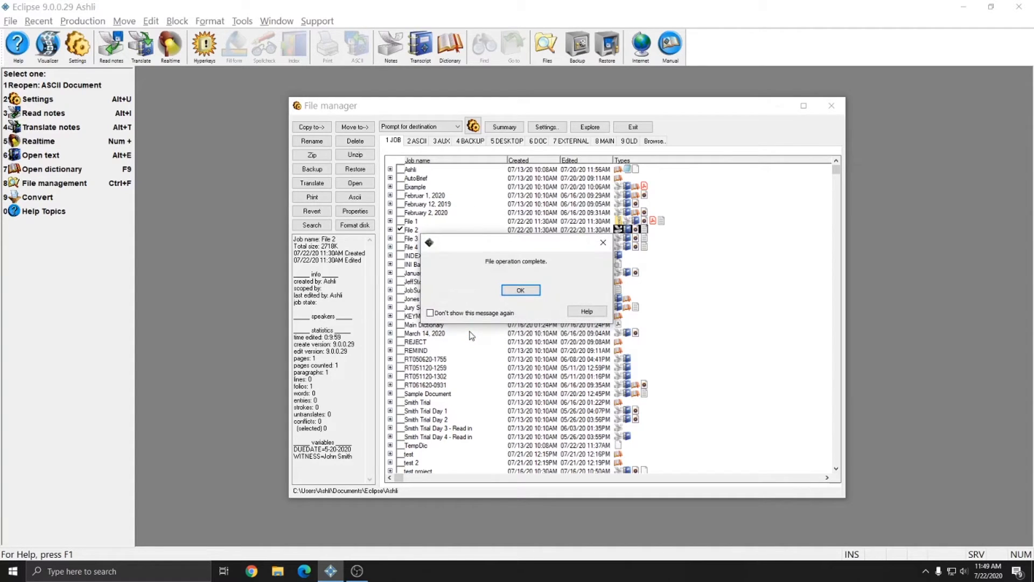
left_click(523, 292)
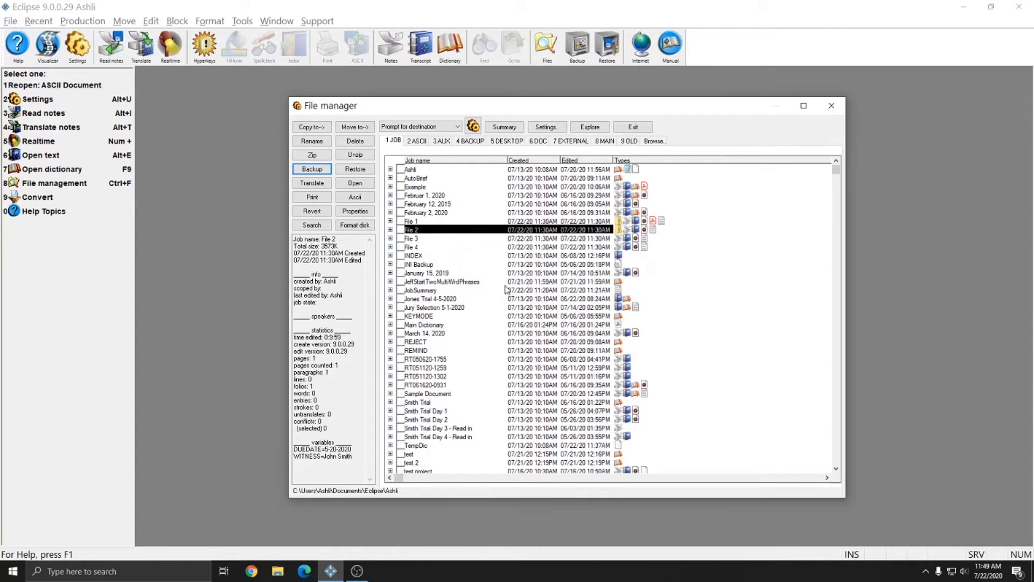
Step: Switch to File Explorer and examine the backups in the root and the 2020 folder of USB Drive (E:)
left_click(279, 572)
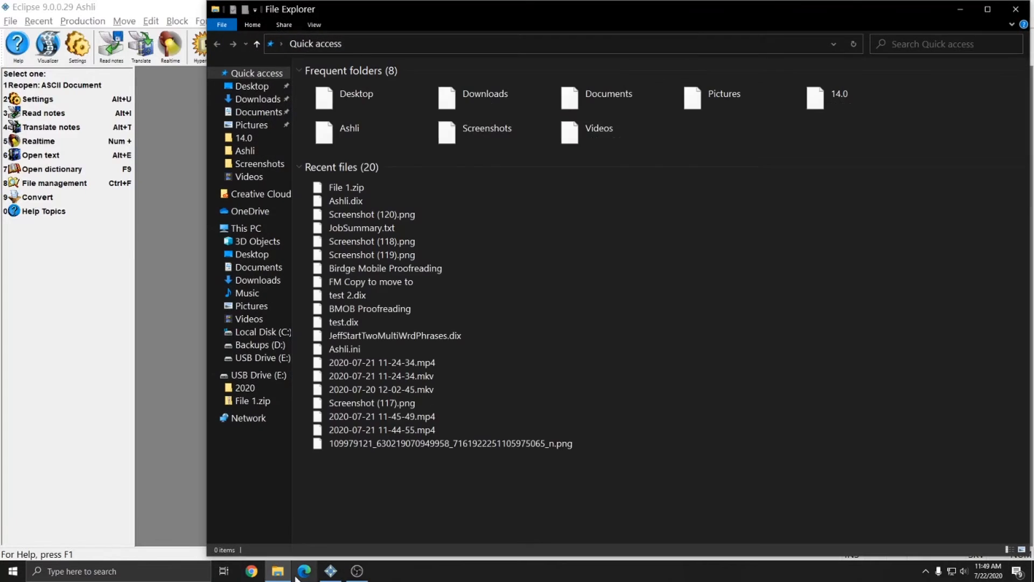
left_click(244, 377)
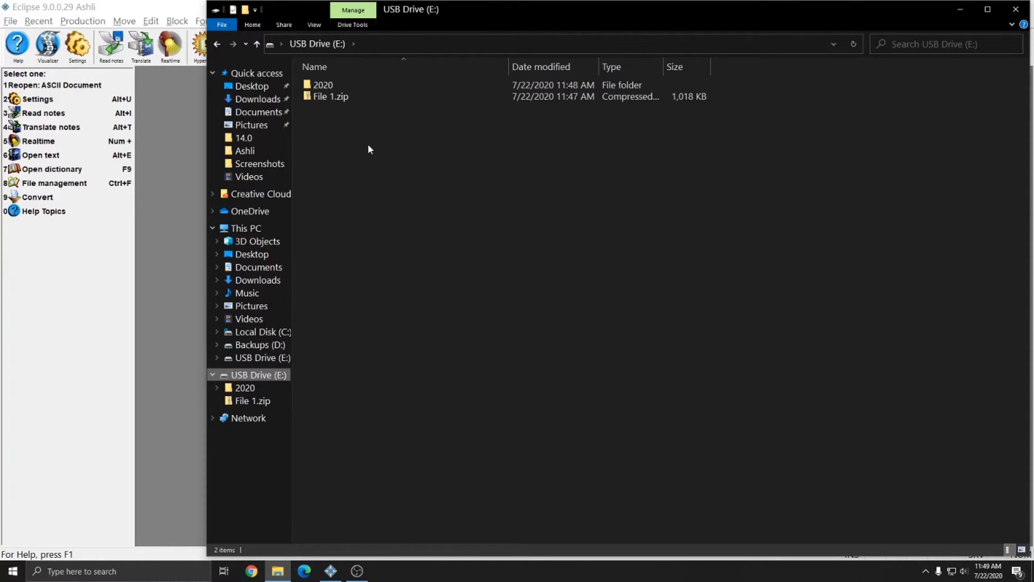
double_click(323, 86)
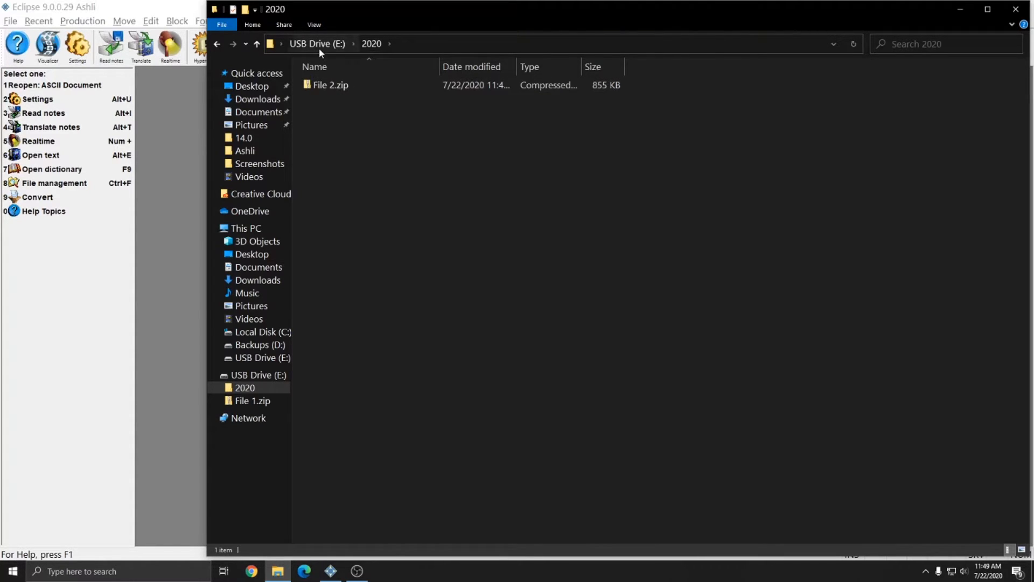
left_click(318, 44)
left_click(326, 98)
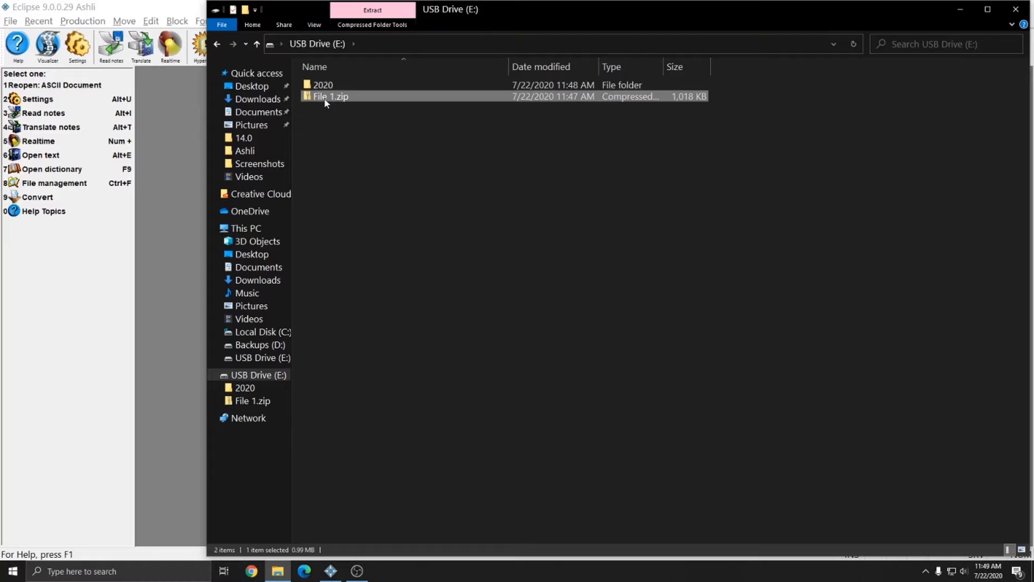
left_click(452, 231)
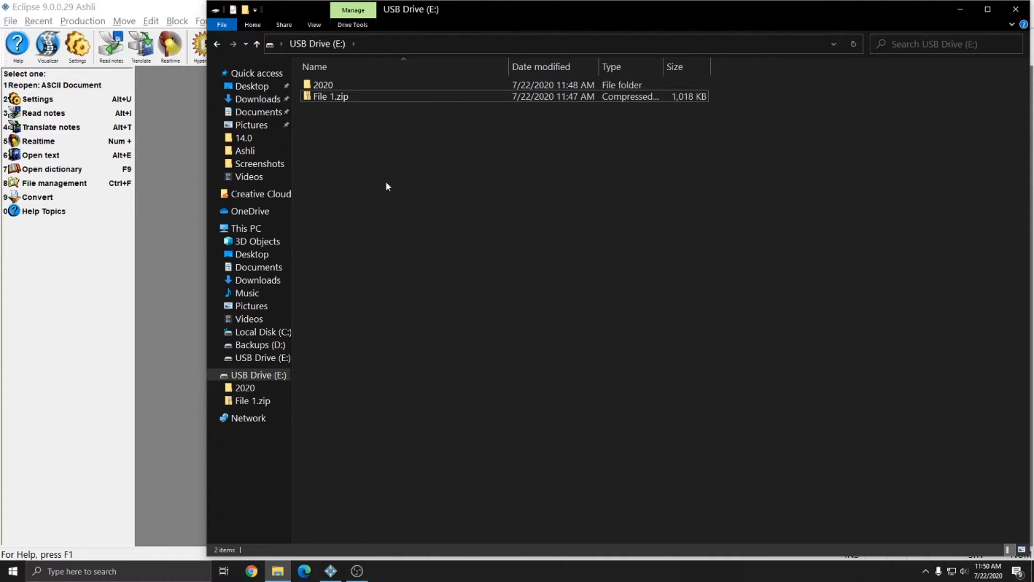
left_click(317, 85)
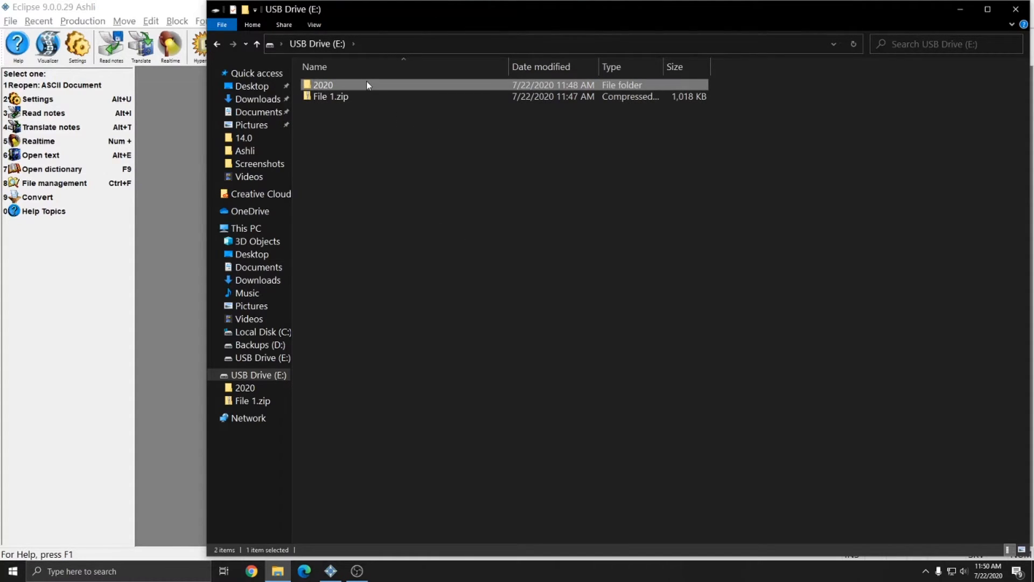
mouse_move(367, 85)
left_click(1014, 15)
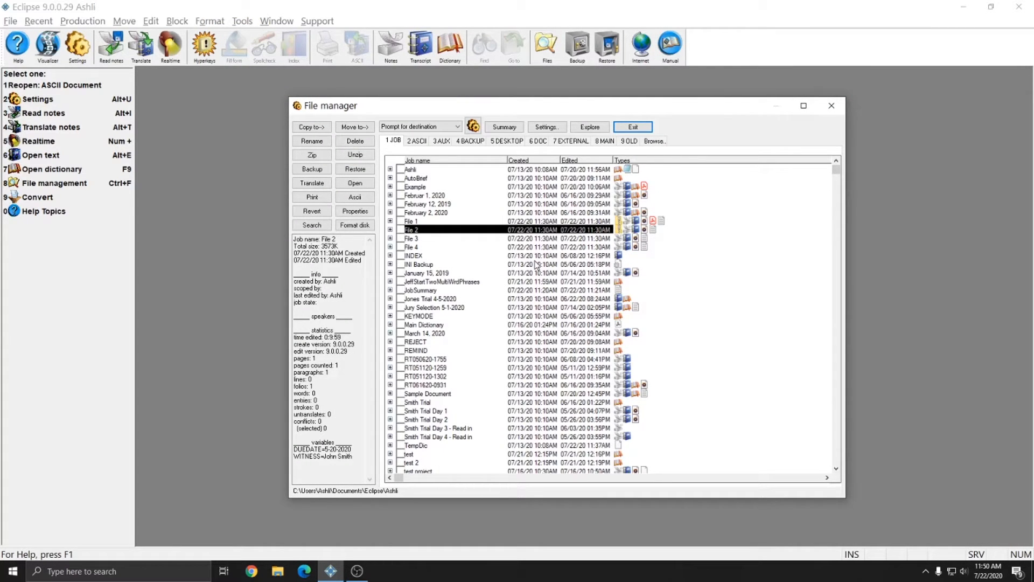
Step: Delete the File 1 and File 2 jobs from the JOB location in the file manager
left_click(401, 221)
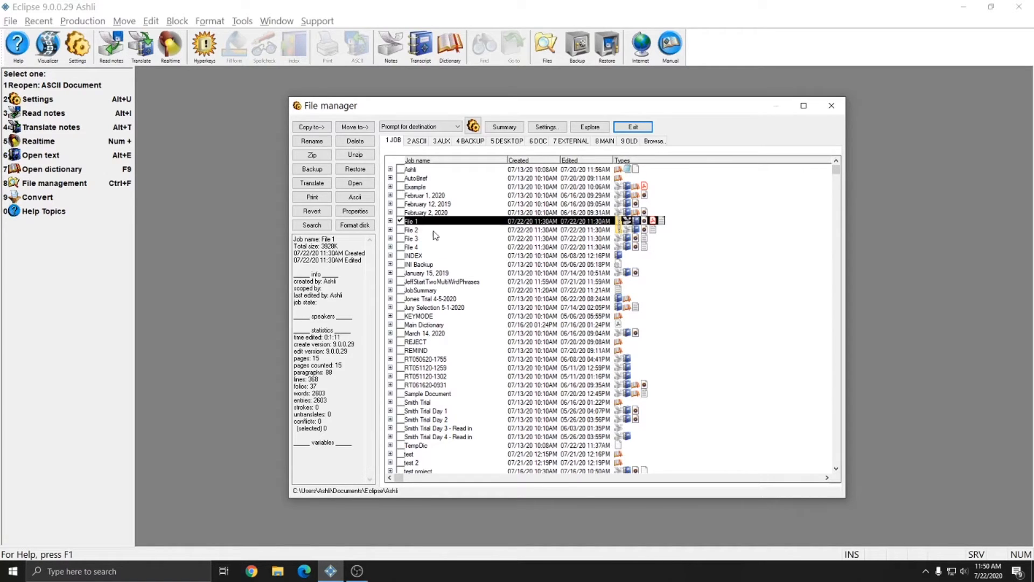
left_click(400, 230)
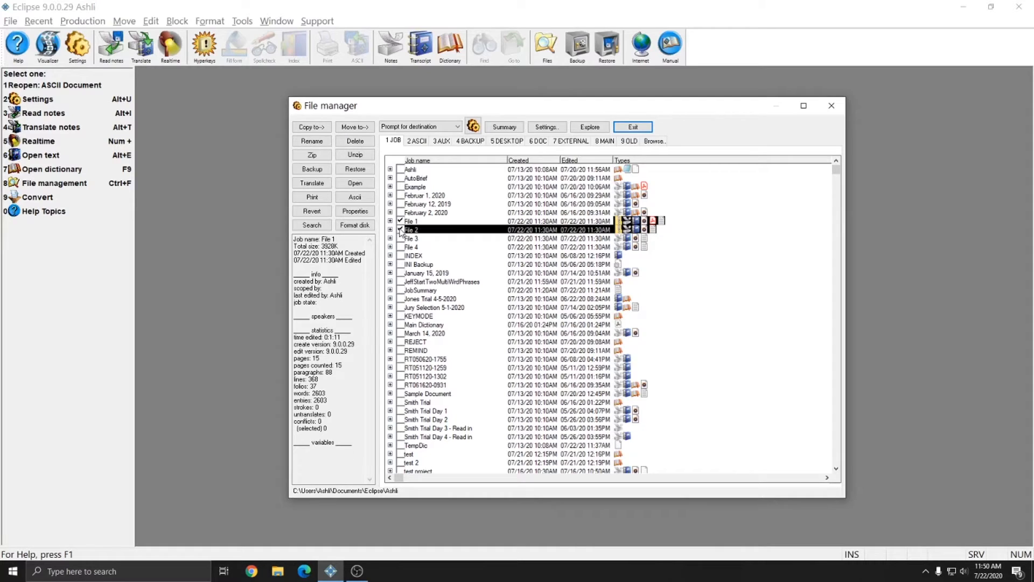
left_click(355, 141)
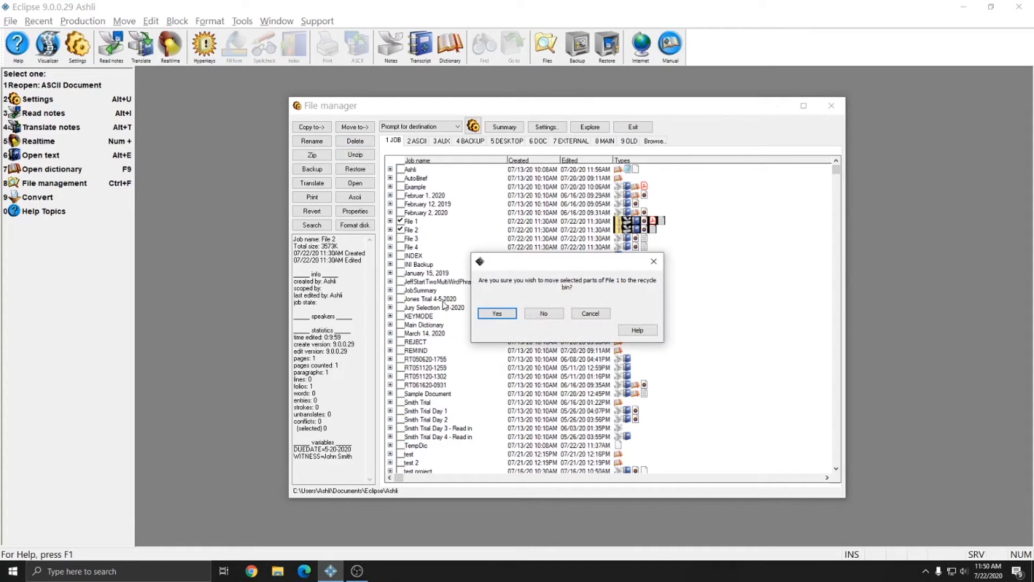
left_click(497, 313)
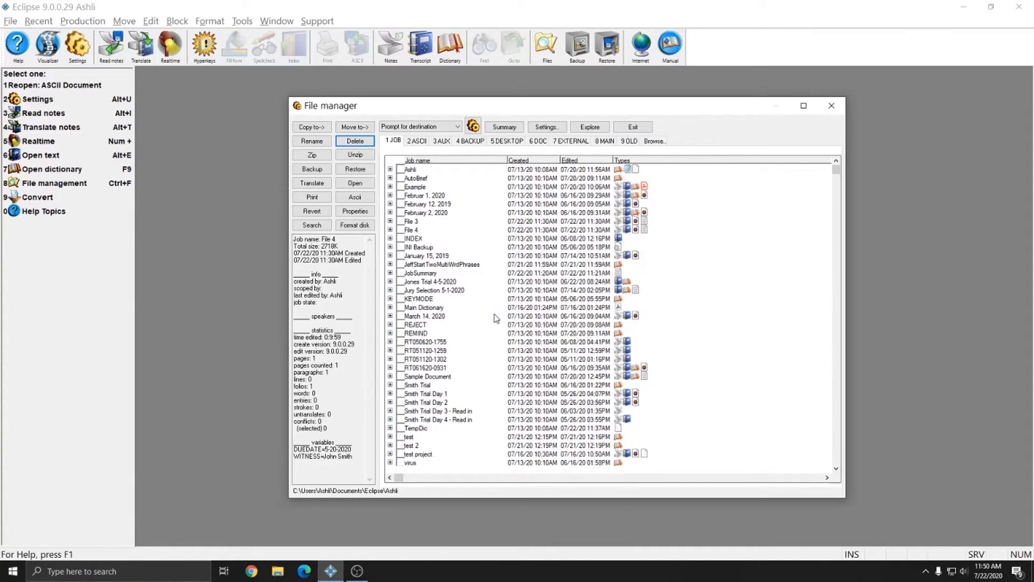
Step: Restore File 1.zip from the Auxiliary directory with the Restore wizard
left_click(354, 170)
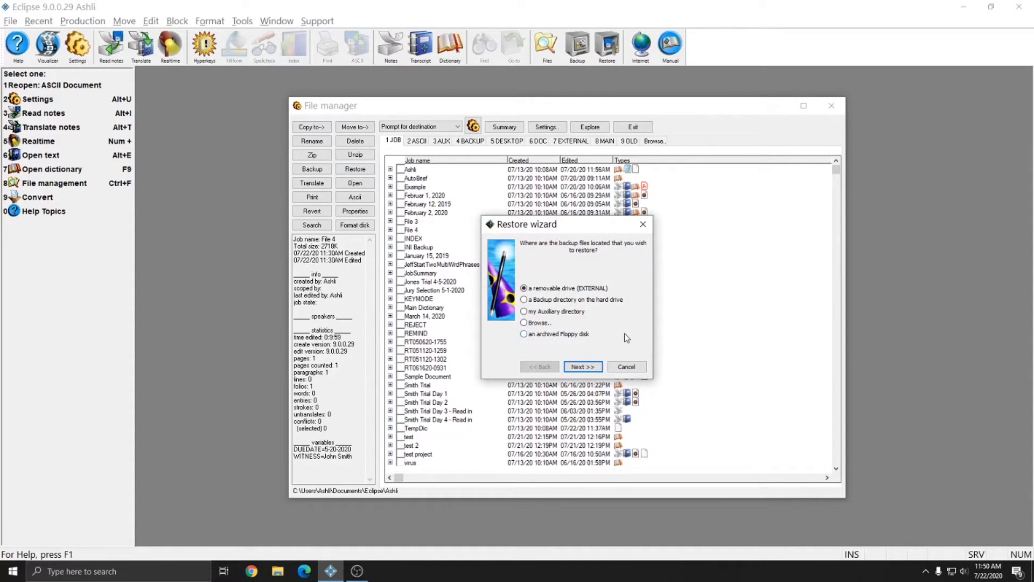
left_click(529, 314)
left_click(584, 366)
left_click(539, 287)
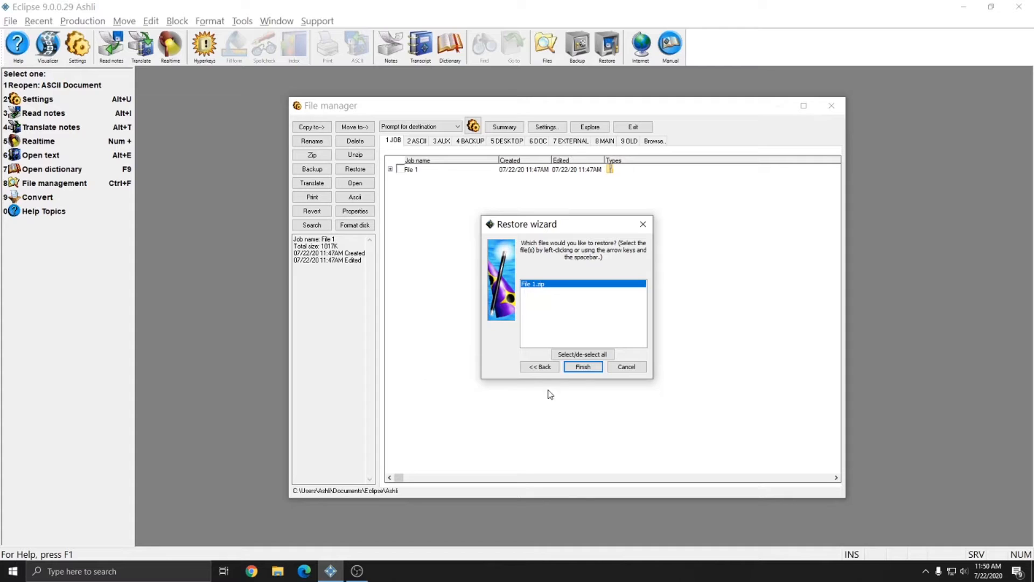
left_click(578, 367)
left_click(519, 288)
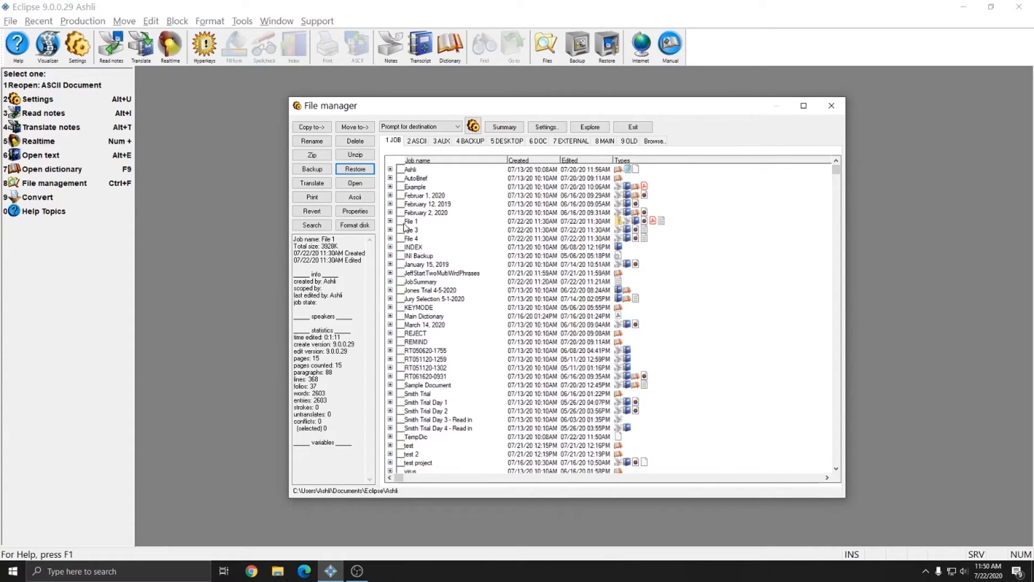
Step: Restore File 2.zip from the removable drive (EXTERNAL) with the Restore wizard
left_click(402, 222)
left_click(400, 221)
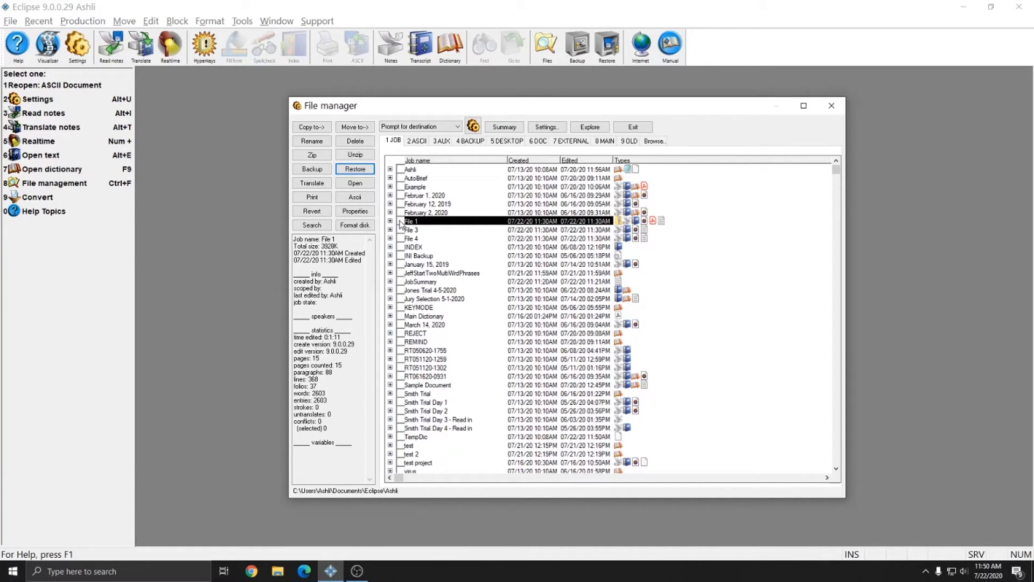
left_click(355, 169)
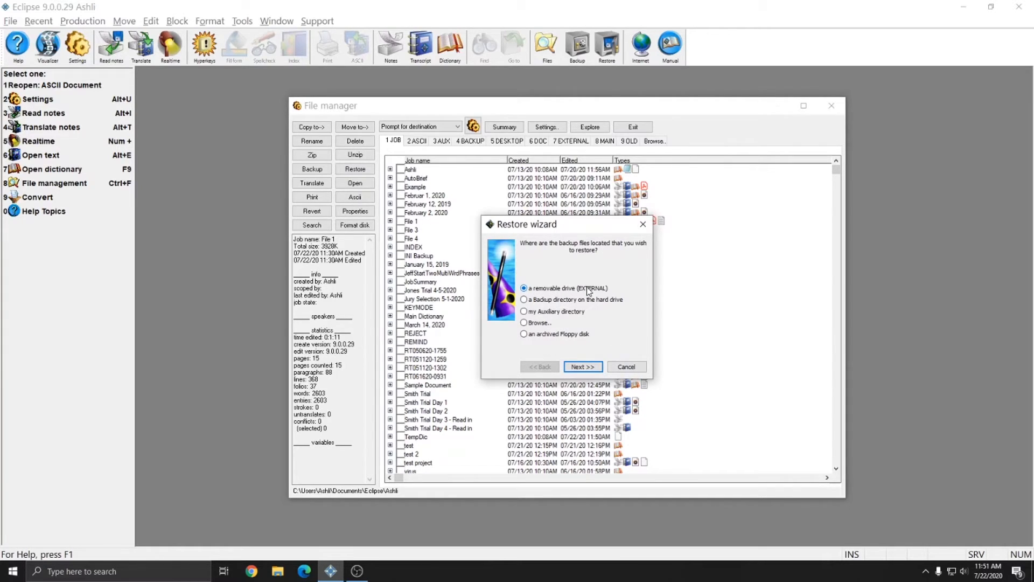
left_click(583, 366)
left_click(543, 286)
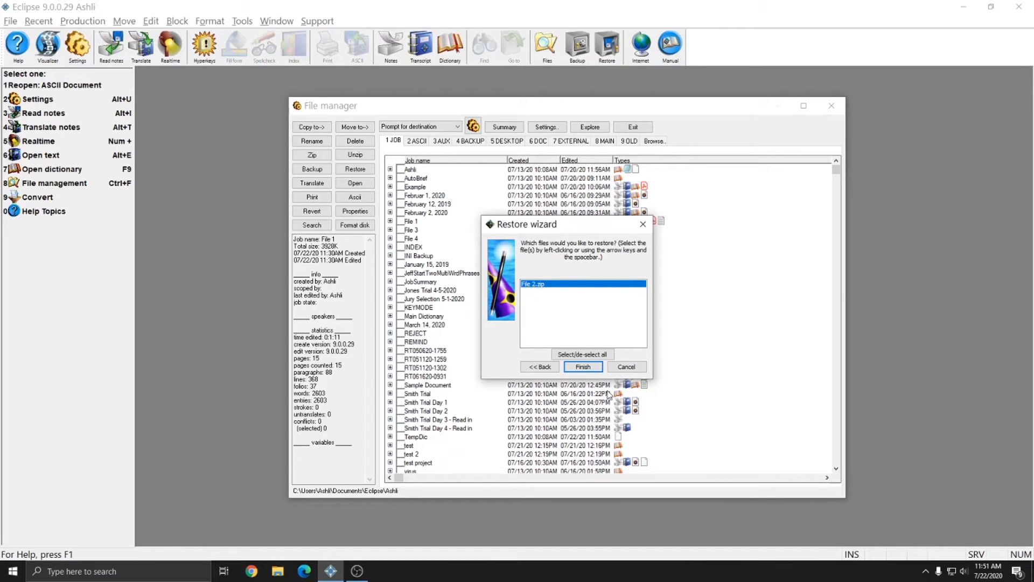
left_click(584, 369)
left_click(521, 290)
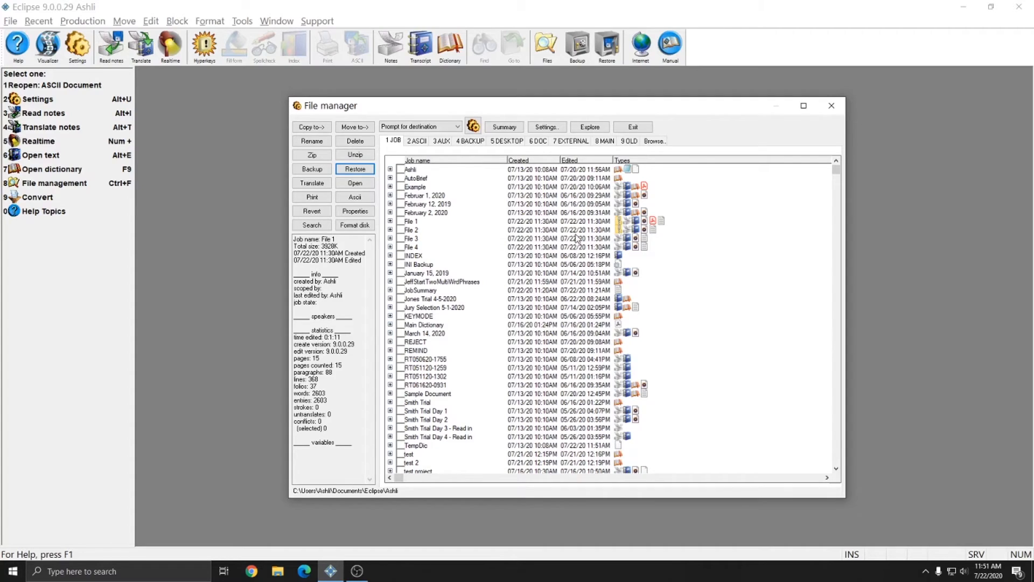
left_click(400, 222)
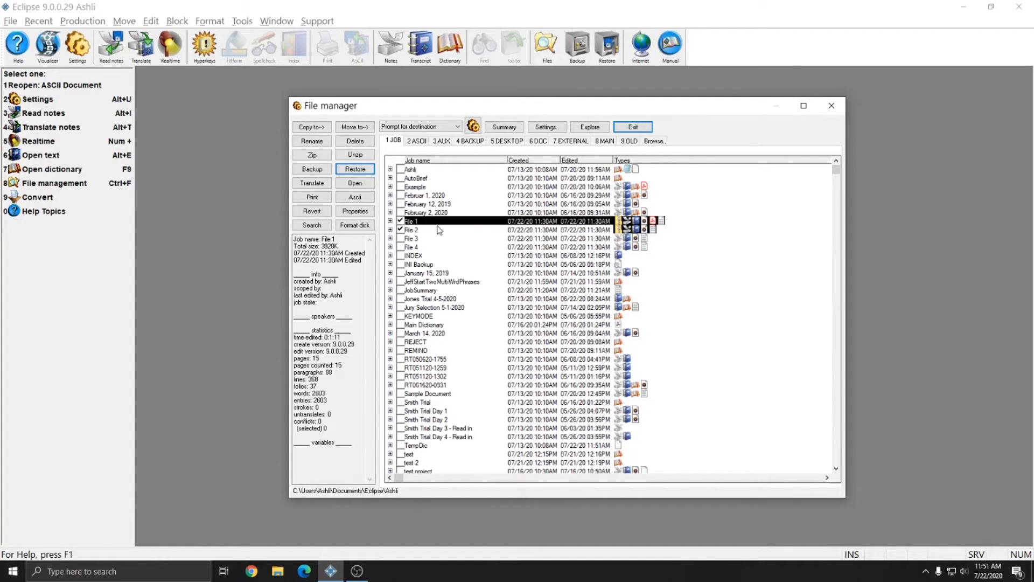
left_click(400, 222)
left_click(401, 230)
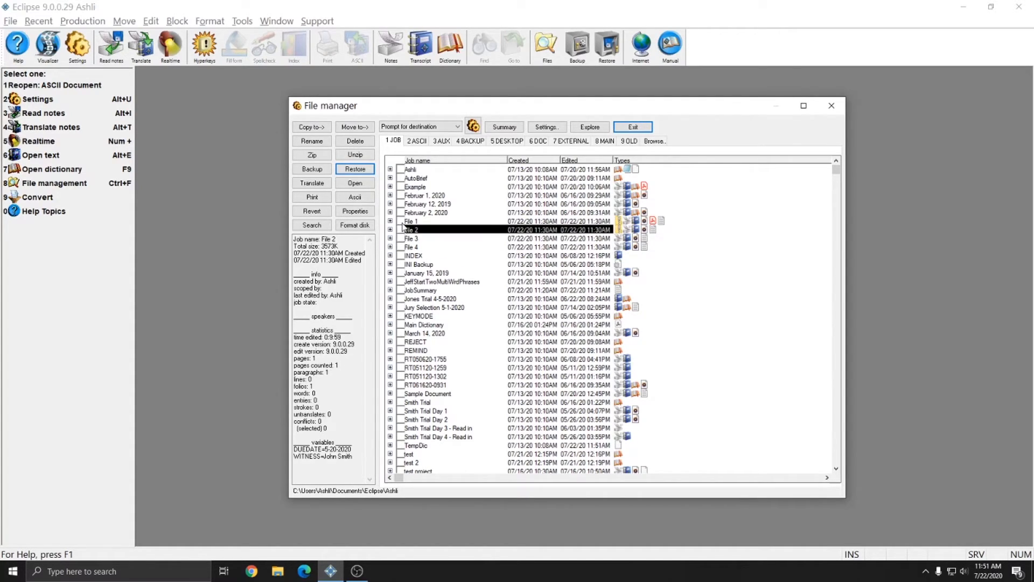
left_click(402, 221)
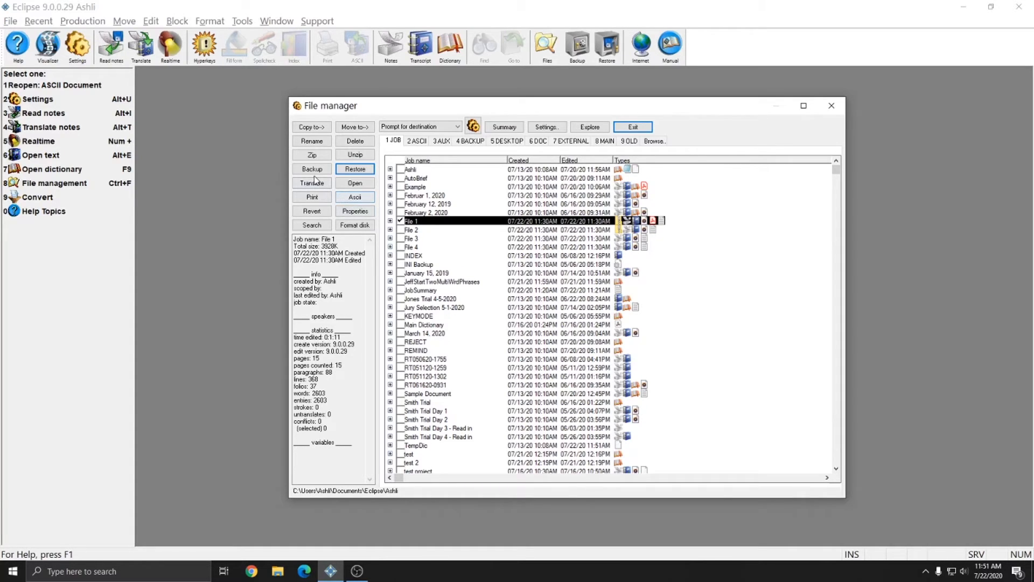
Step: Back up the File 3 job from the file manager to the BACKUP location
left_click(401, 239)
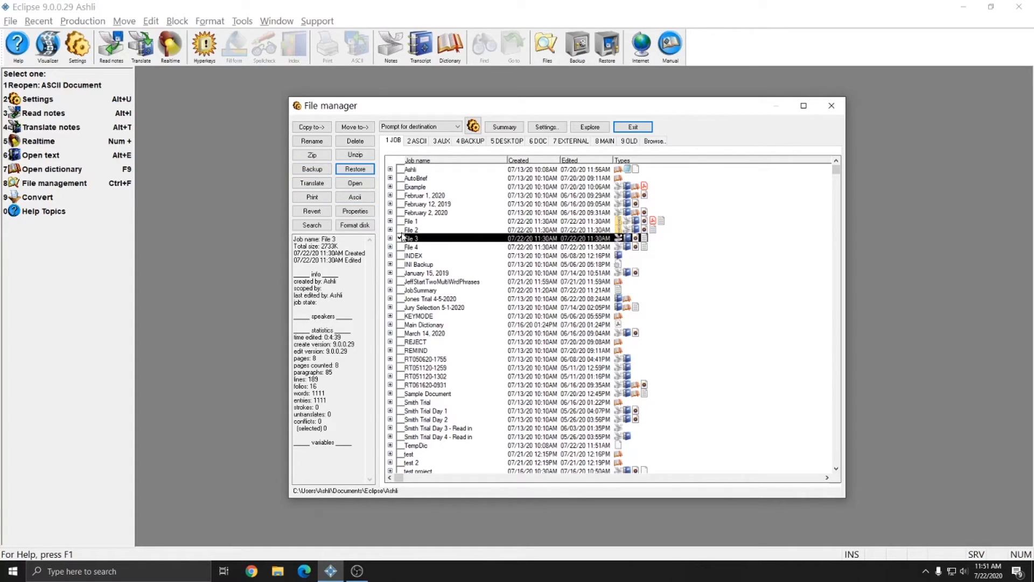
left_click(311, 170)
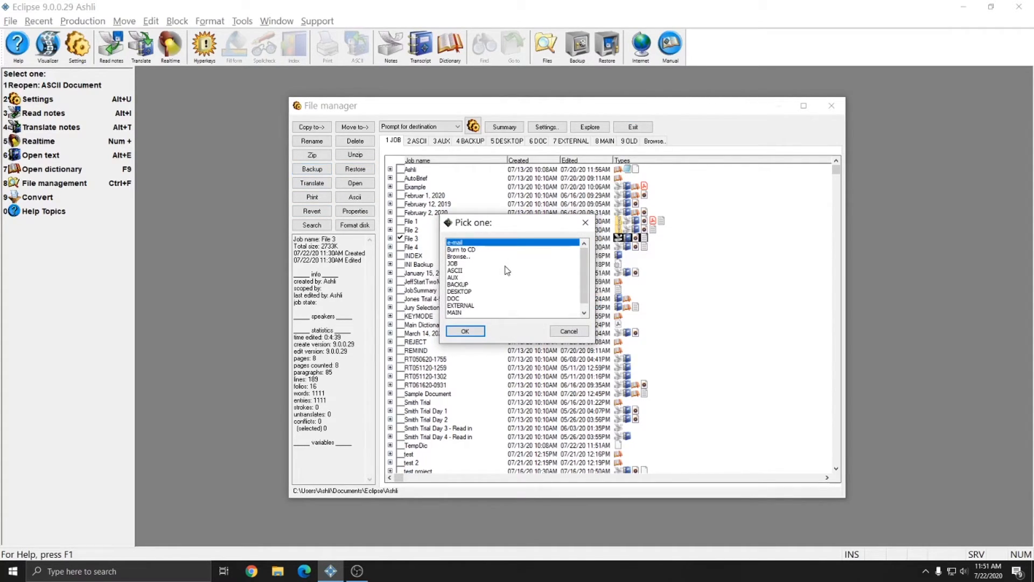
scroll(506, 270, "down", 1)
left_click(461, 278)
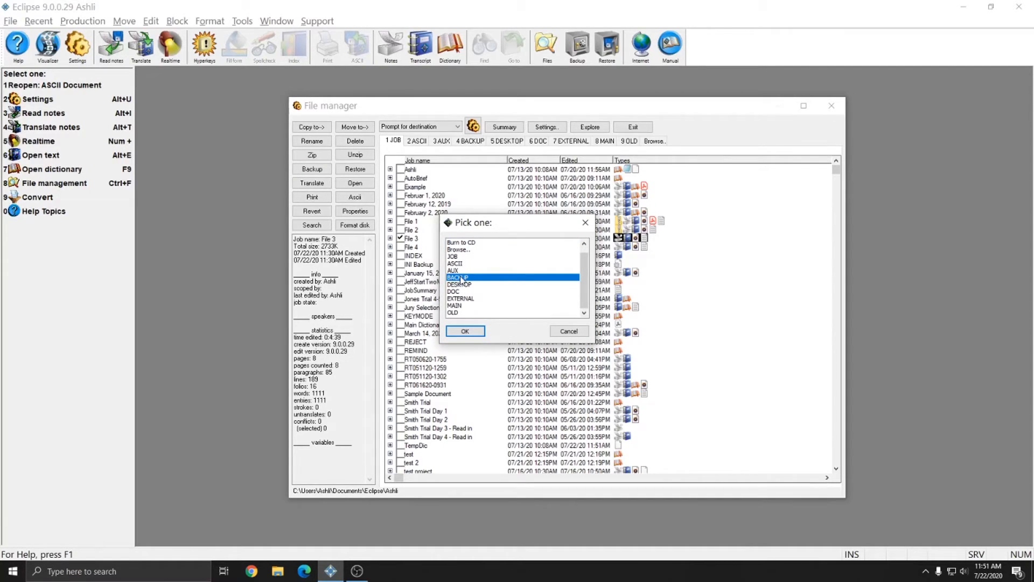
left_click(466, 330)
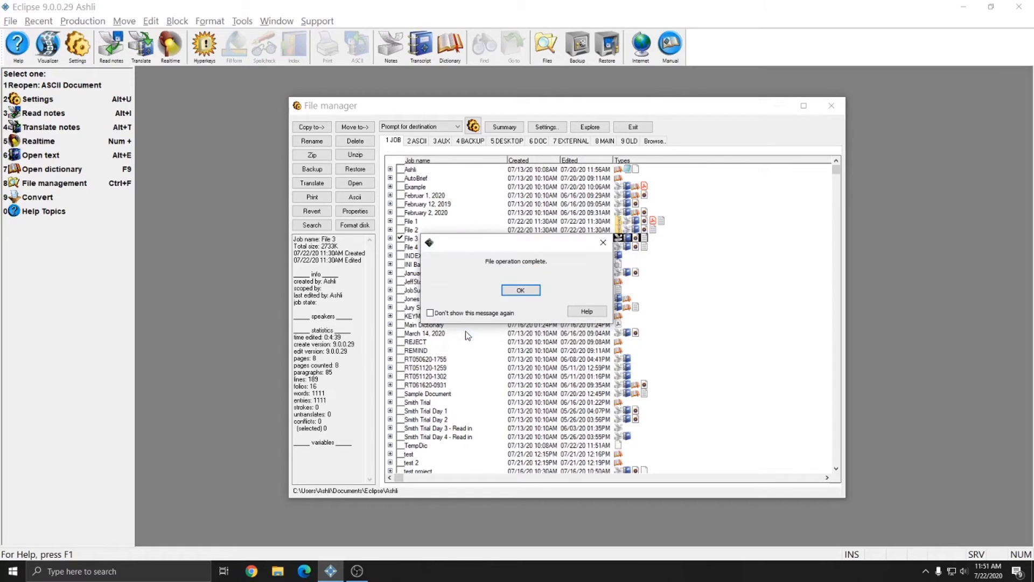
left_click(515, 292)
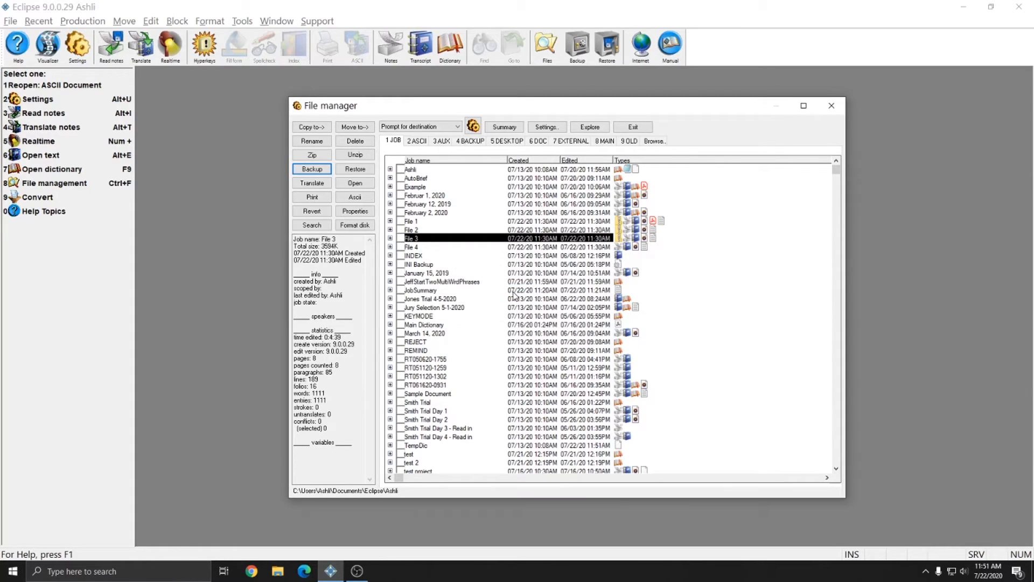
Step: Examine the zipped File 3 backup in the BACKUP location and the contents of its Eclipse Backups folder in File Explorer
left_click(401, 238)
left_click(471, 141)
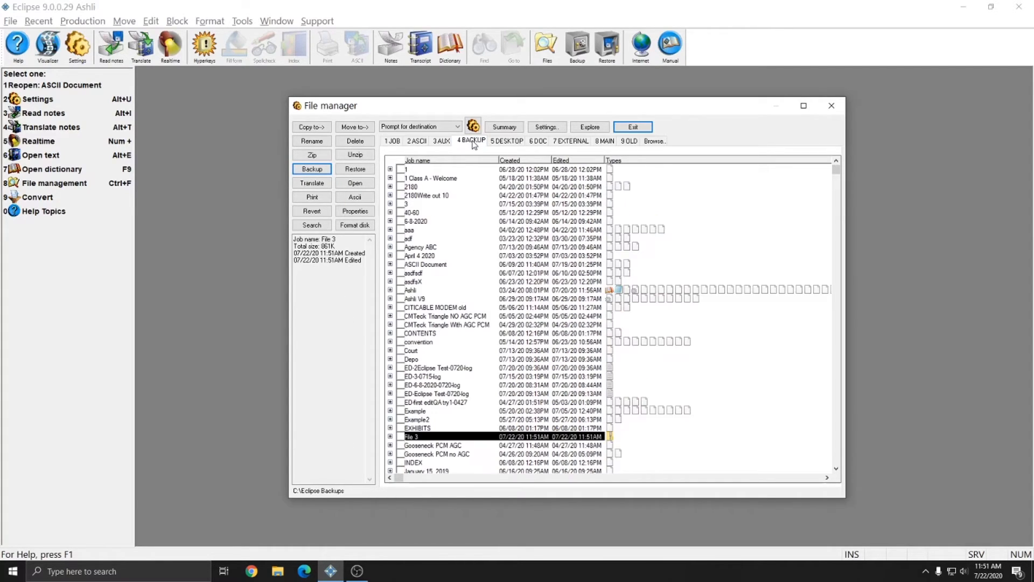
scroll(549, 360, "down", 1)
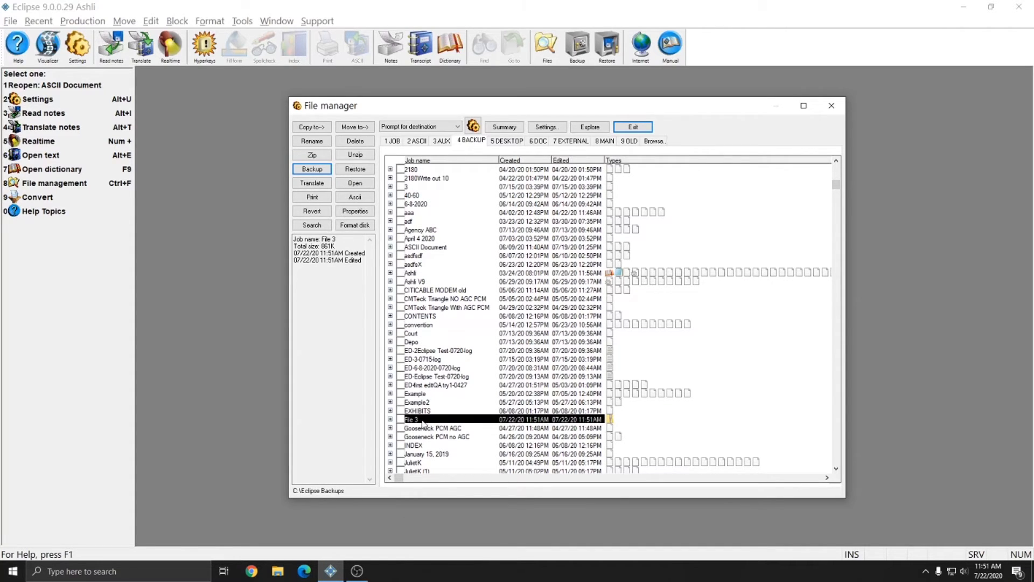
left_click(390, 419)
left_click(438, 429)
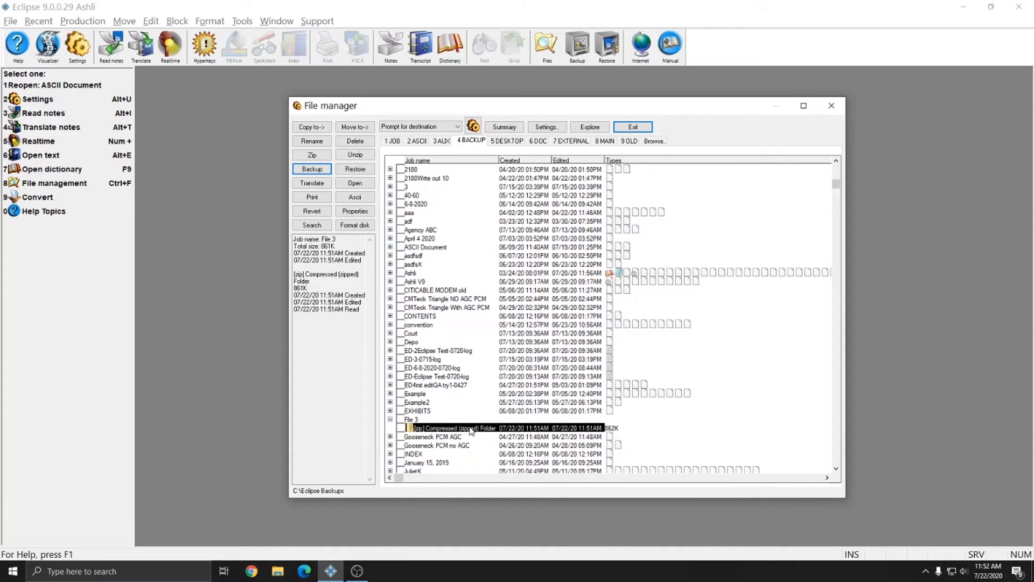
left_click(390, 420)
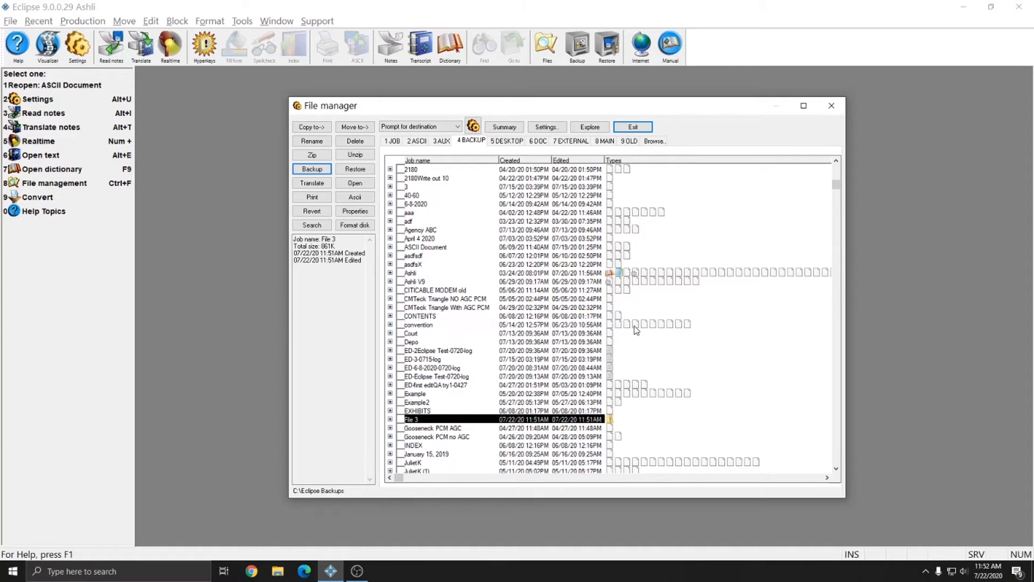
left_click(590, 128)
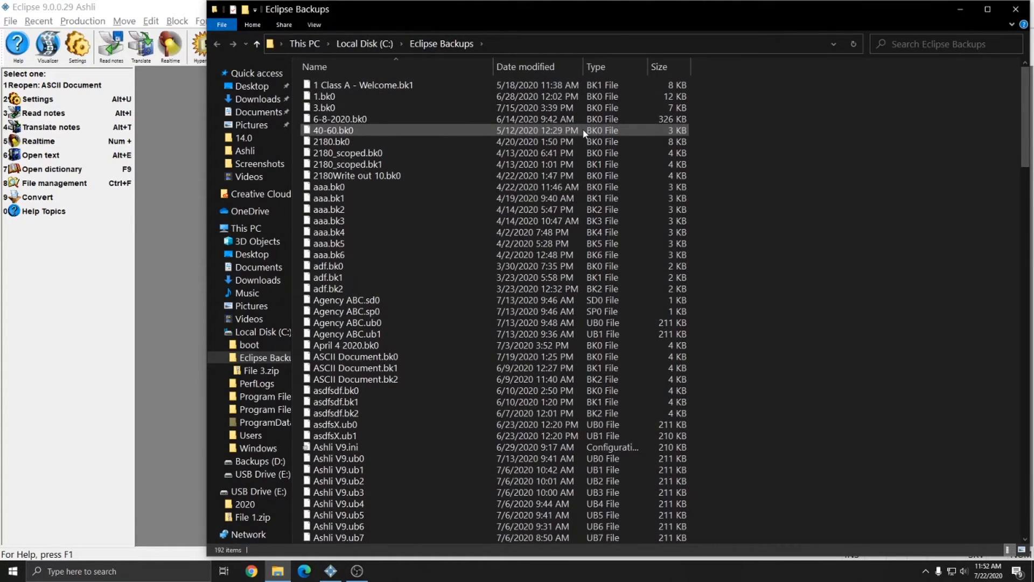
left_click(524, 45)
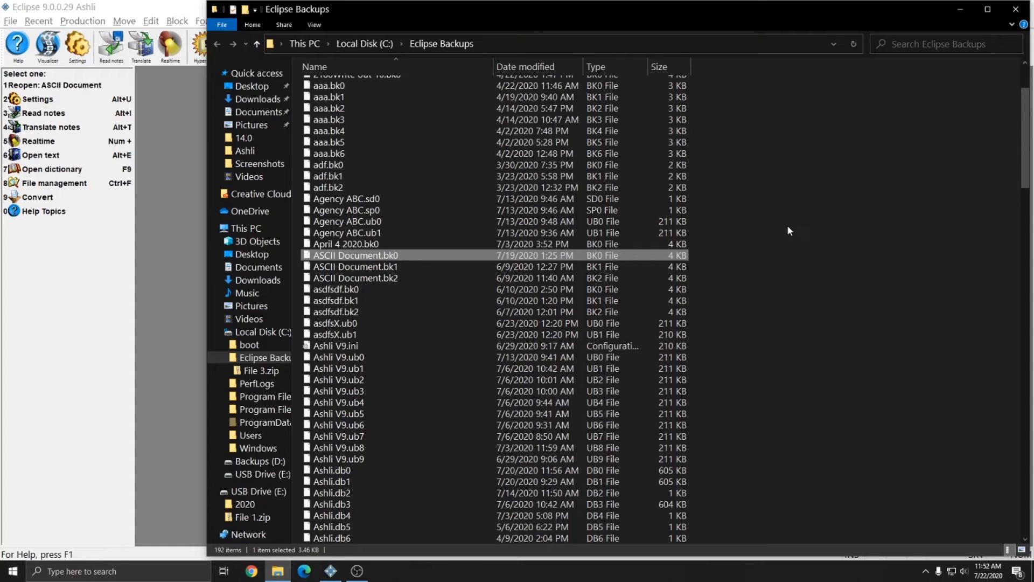
scroll(790, 223, "up", 3)
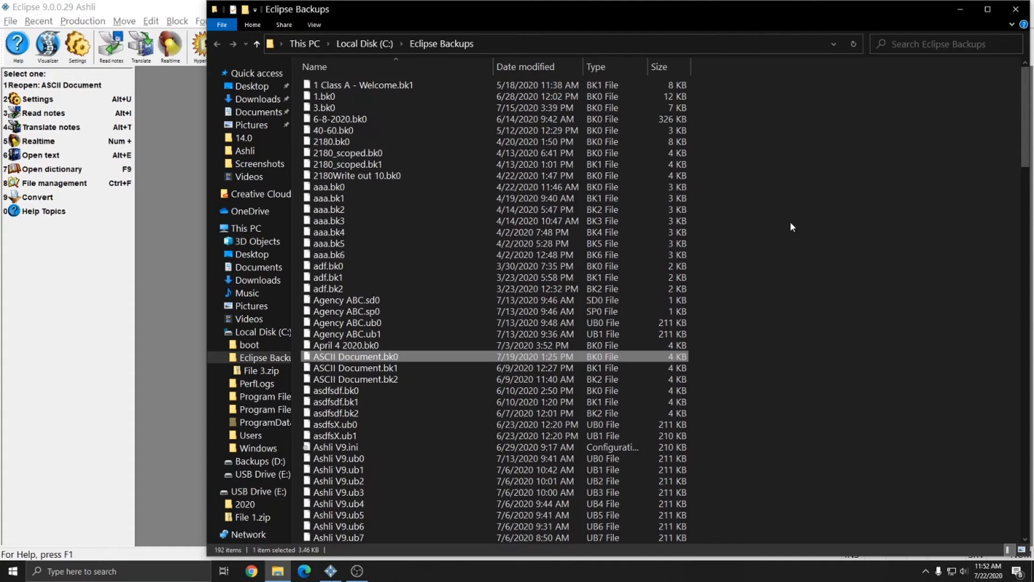
left_click(1016, 10)
Step: Delete the File 3 job from the JOB location in the file manager
left_click(398, 141)
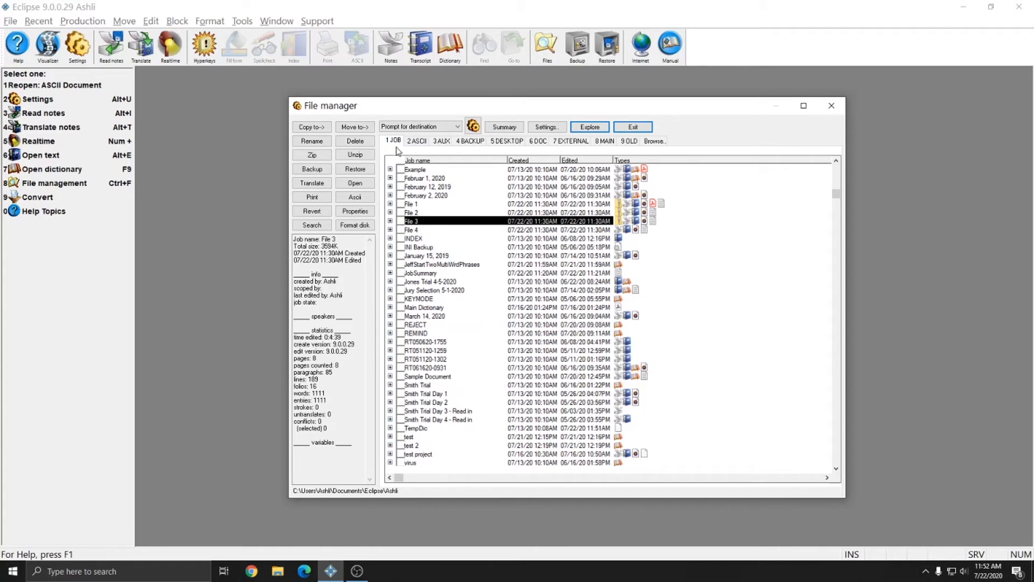
left_click(401, 221)
left_click(355, 141)
left_click(502, 315)
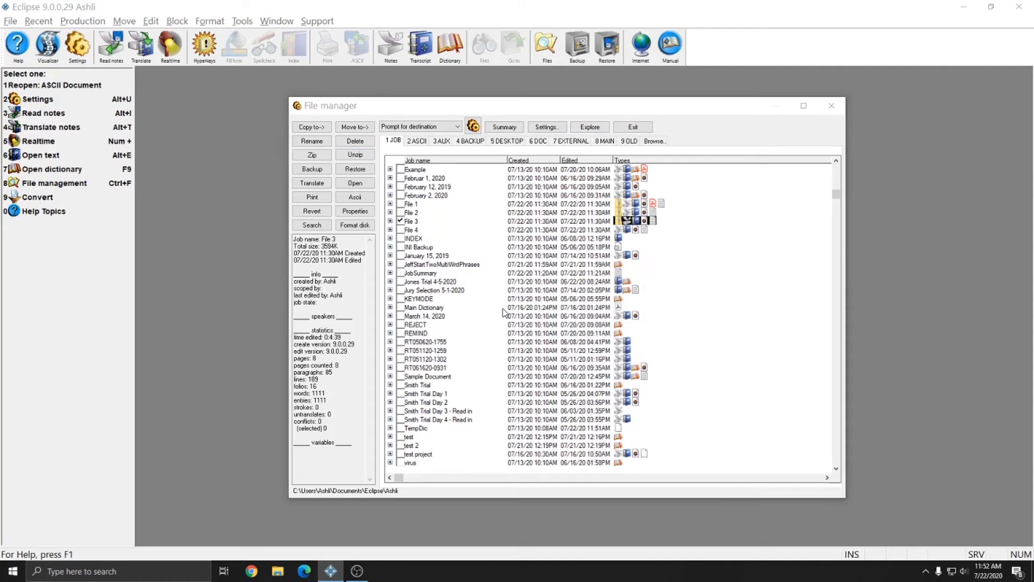
Step: Restore File 3.zip from the Backup directory on the hard drive with the Restore wizard
left_click(355, 169)
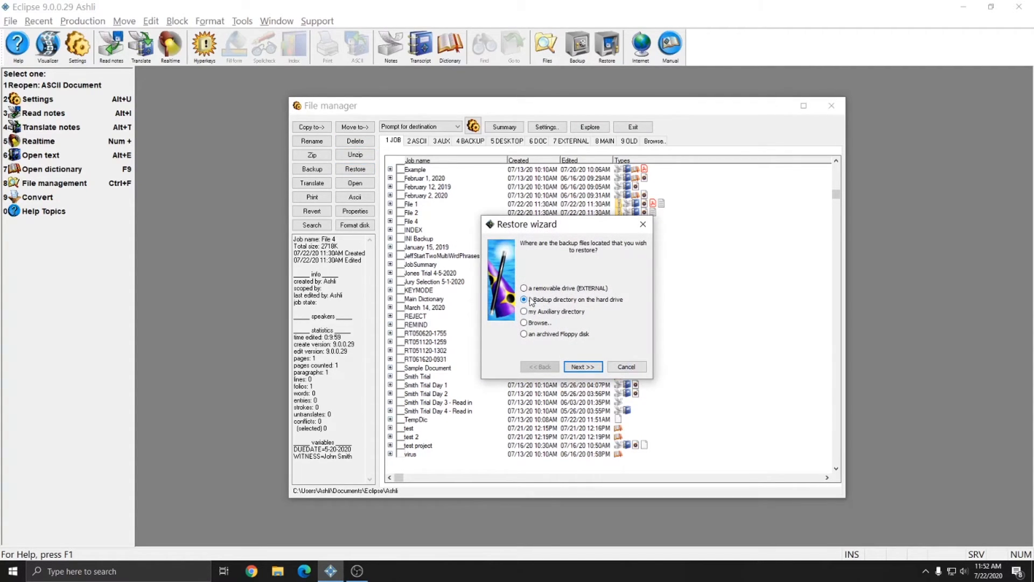
left_click(582, 369)
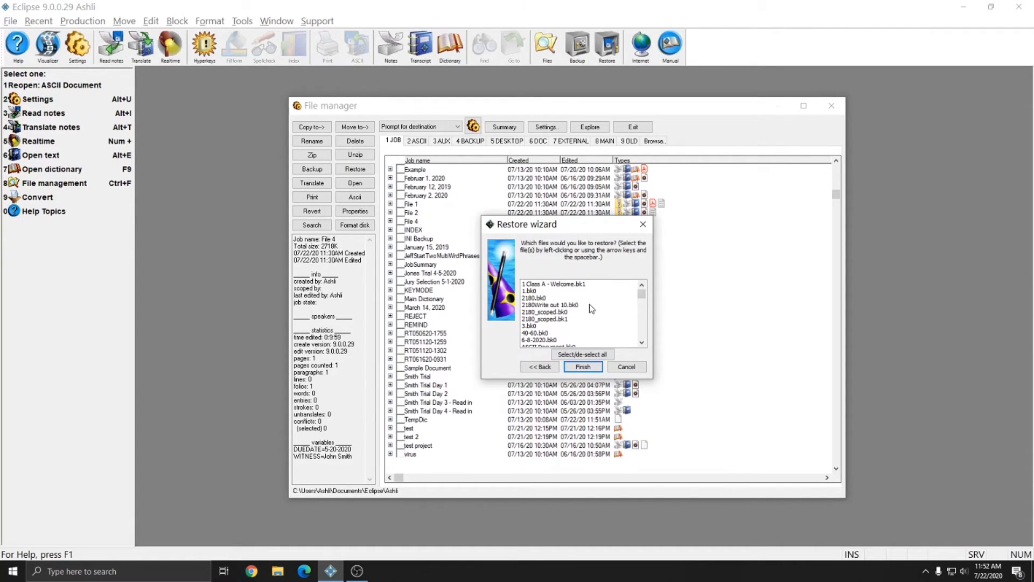
scroll(557, 300, "down", 2)
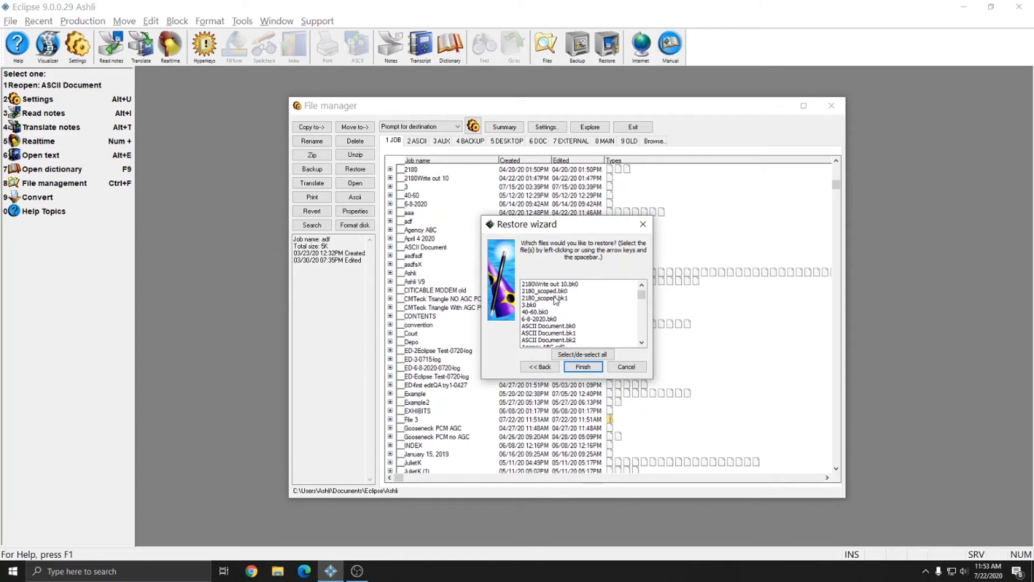
scroll(555, 300, "down", 5)
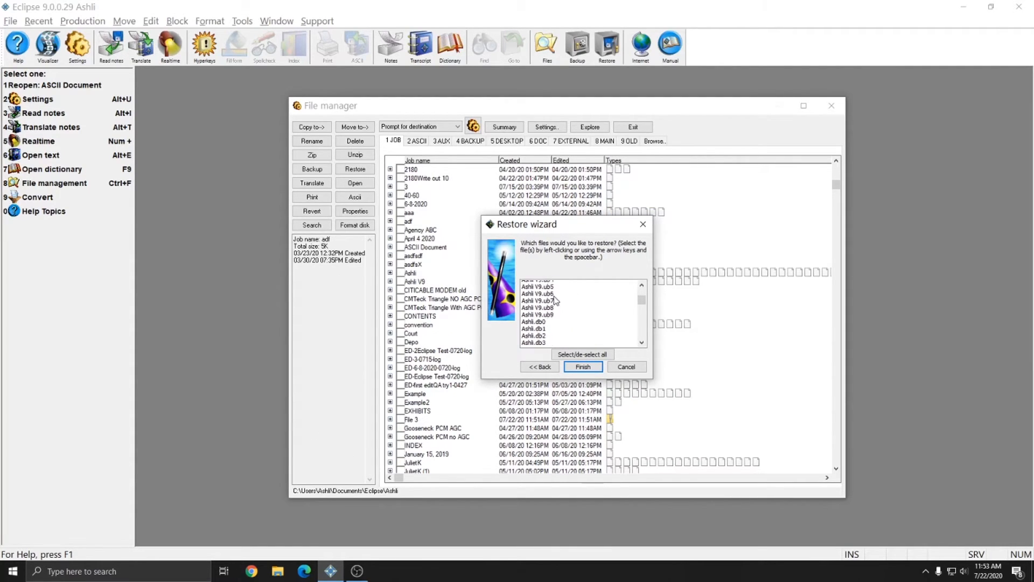
left_click(549, 306)
scroll(590, 318, "down", 4)
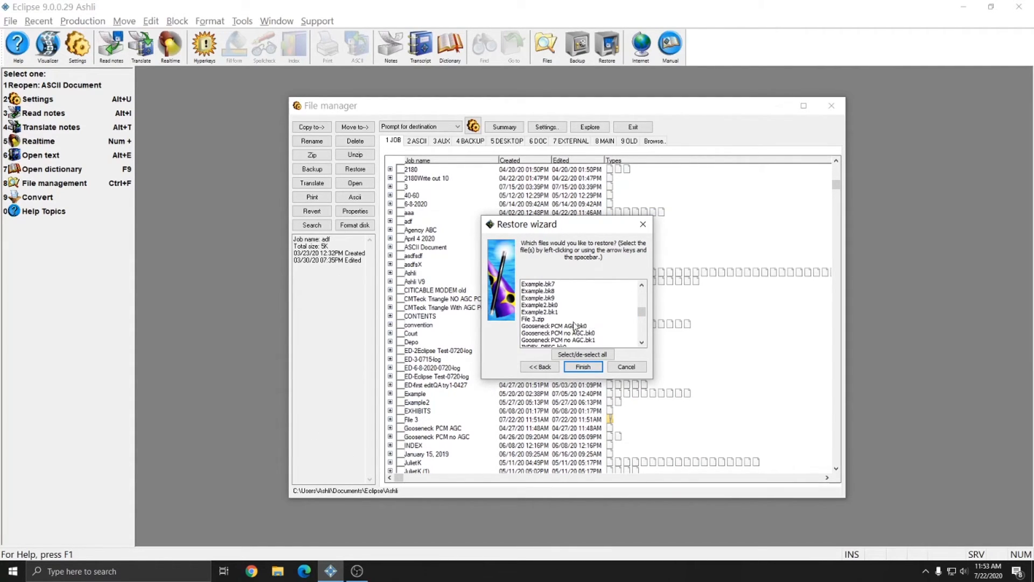
left_click(536, 319)
left_click(589, 370)
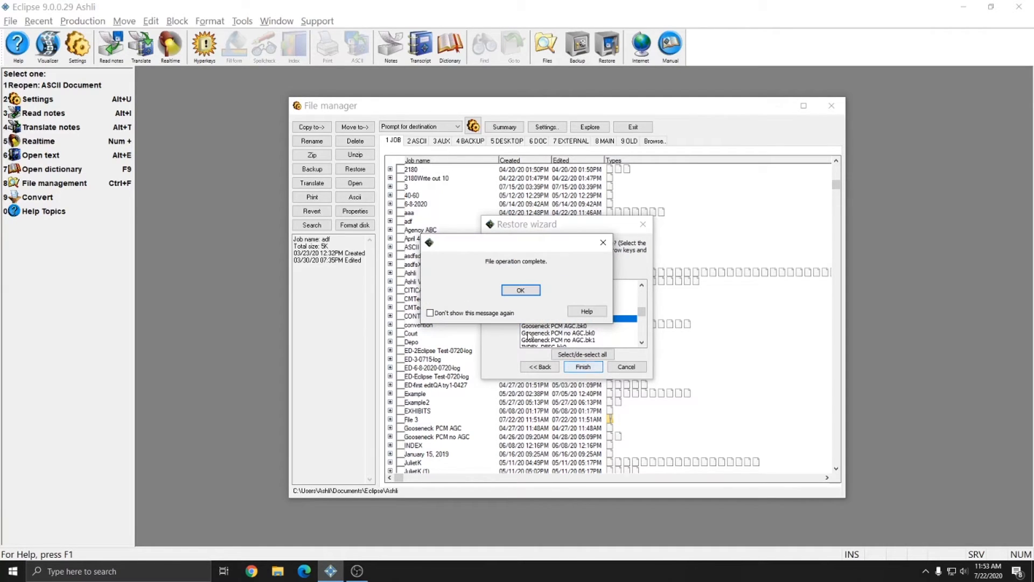
left_click(521, 290)
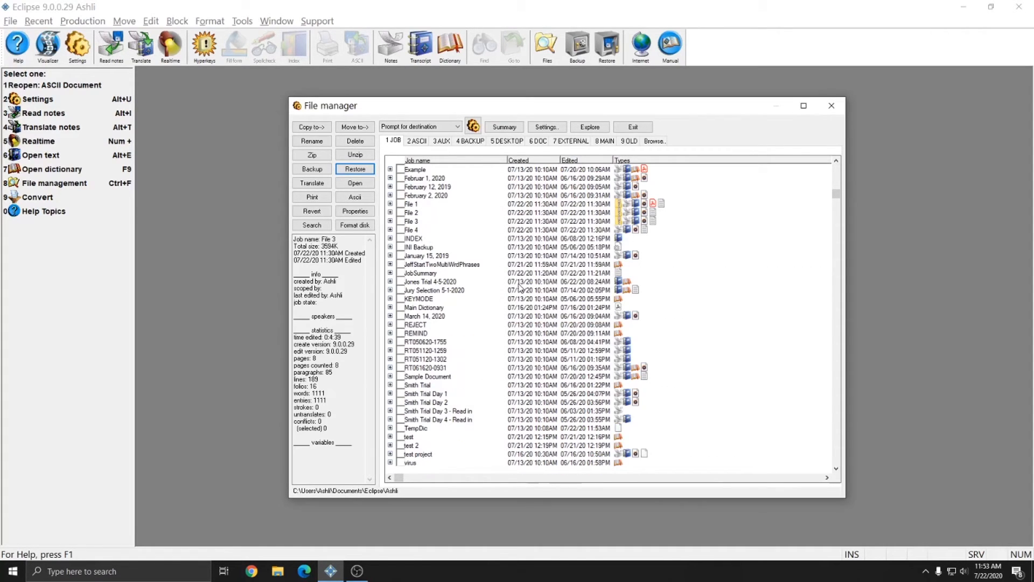
Step: Open the File 4 job from the JOB location in the file manager
left_click(414, 232)
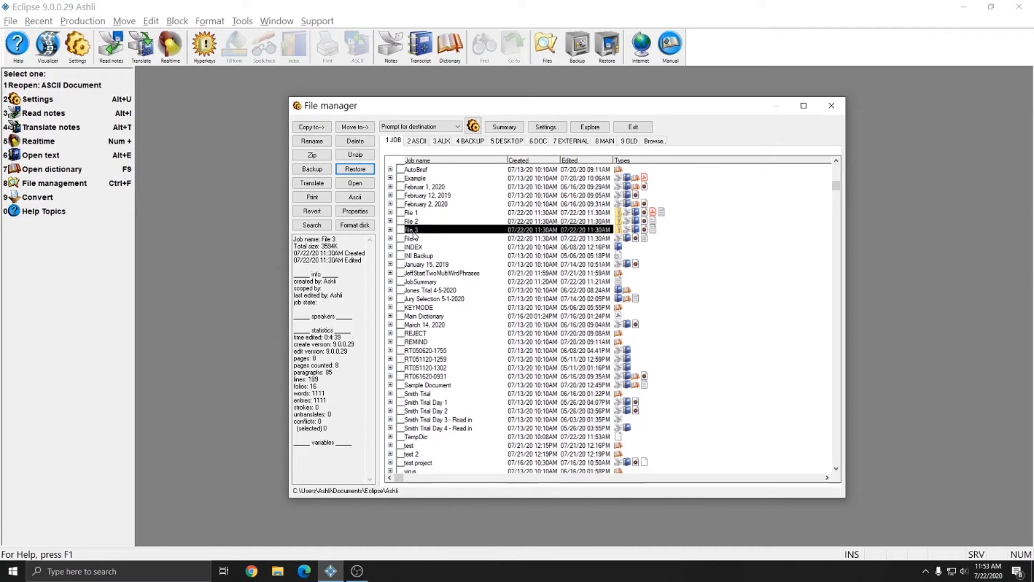
left_click(435, 239)
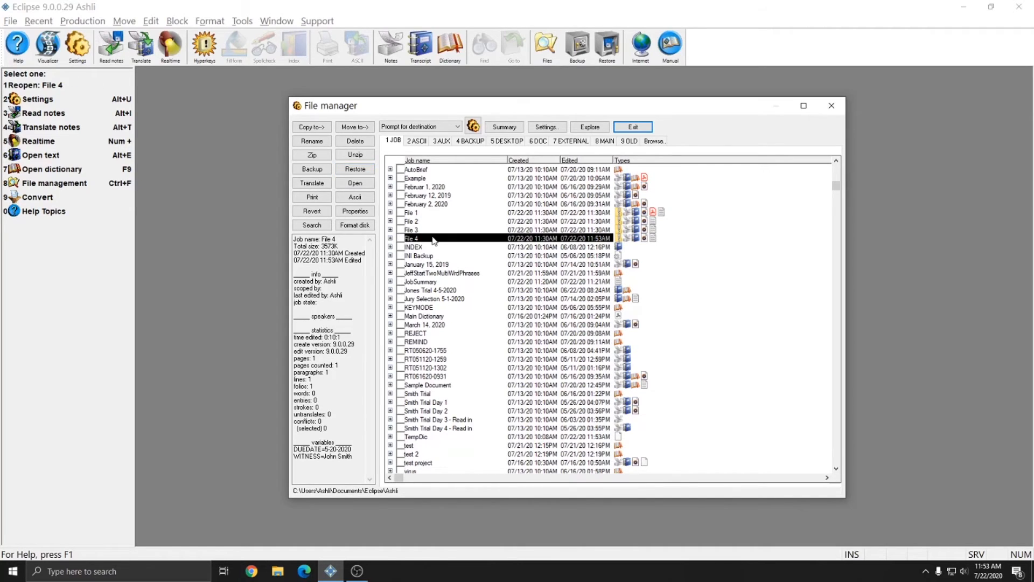
left_click(400, 238)
left_click(400, 238)
left_click(401, 230)
left_click(401, 230)
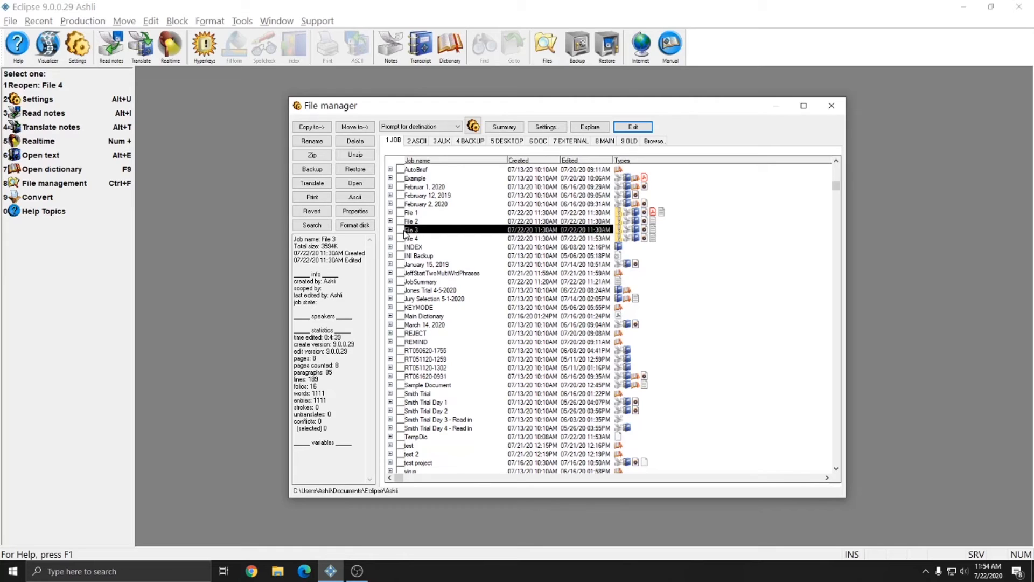